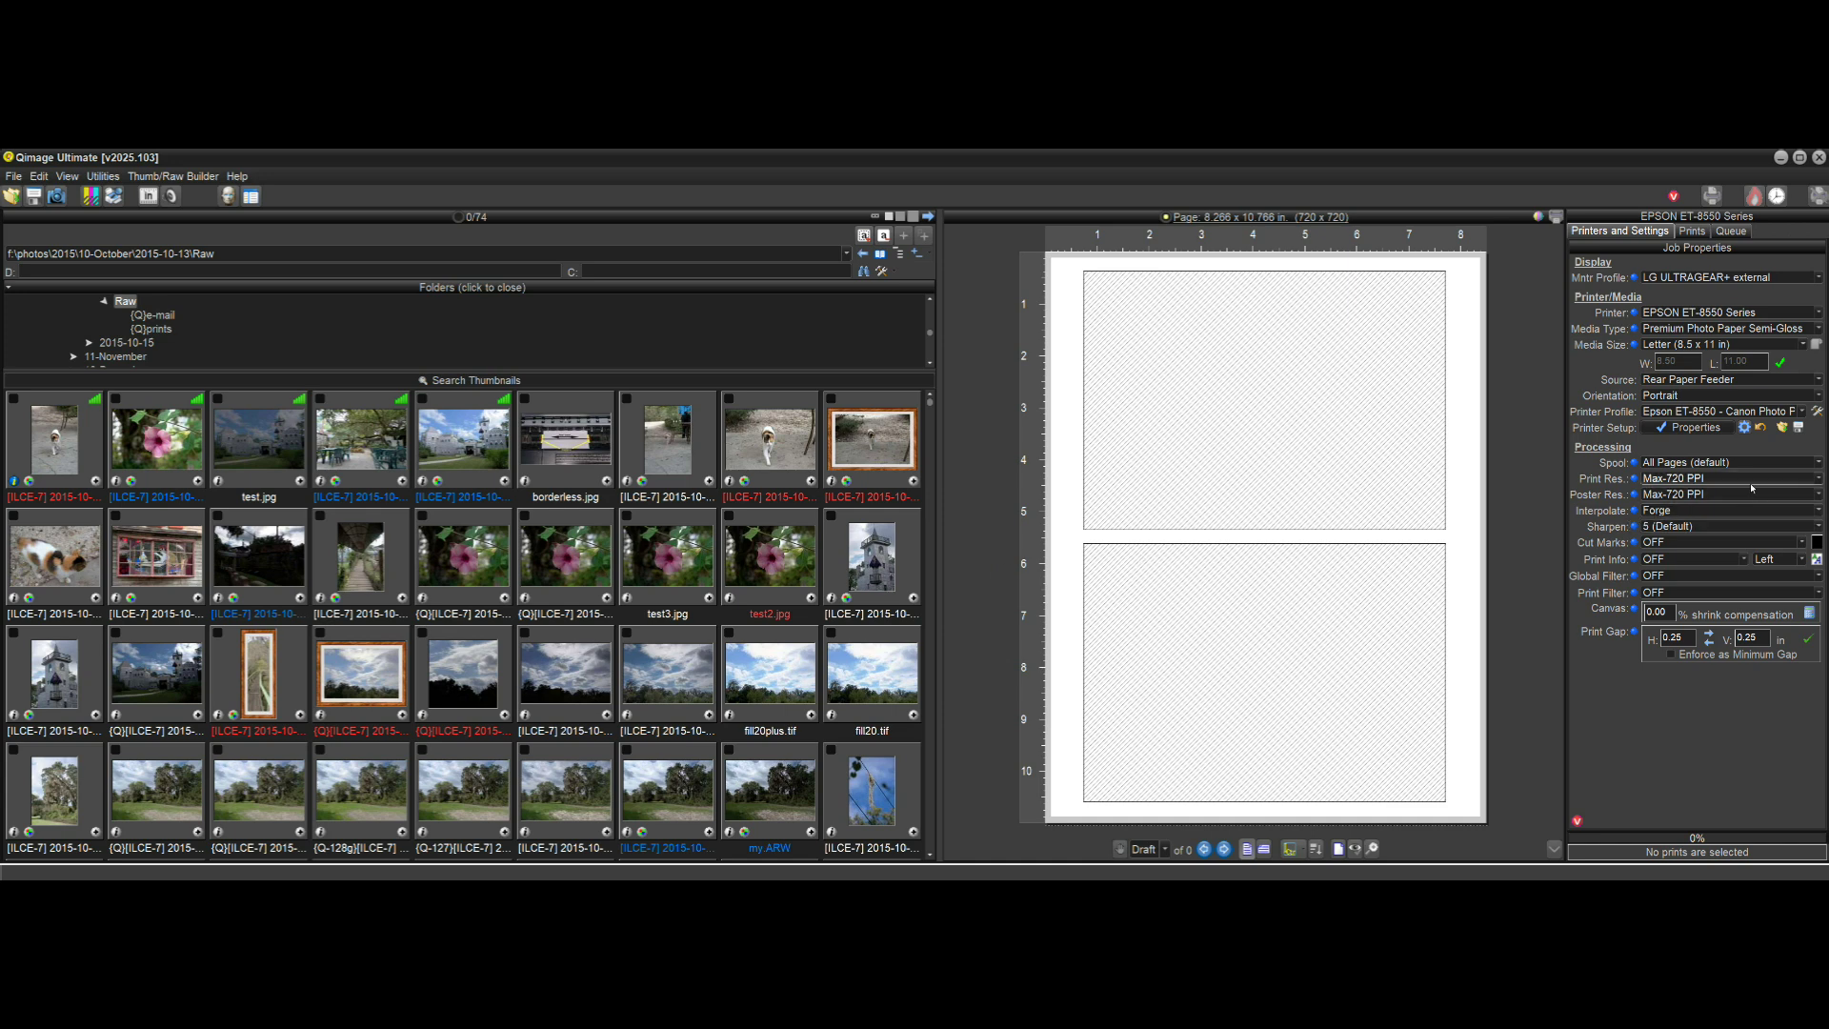
# - Lay out the pink flower and courtyard tree photos on the Letter page and start a high-res page simulation
pyautogui.click(1706, 530)
pyautogui.click(1671, 554)
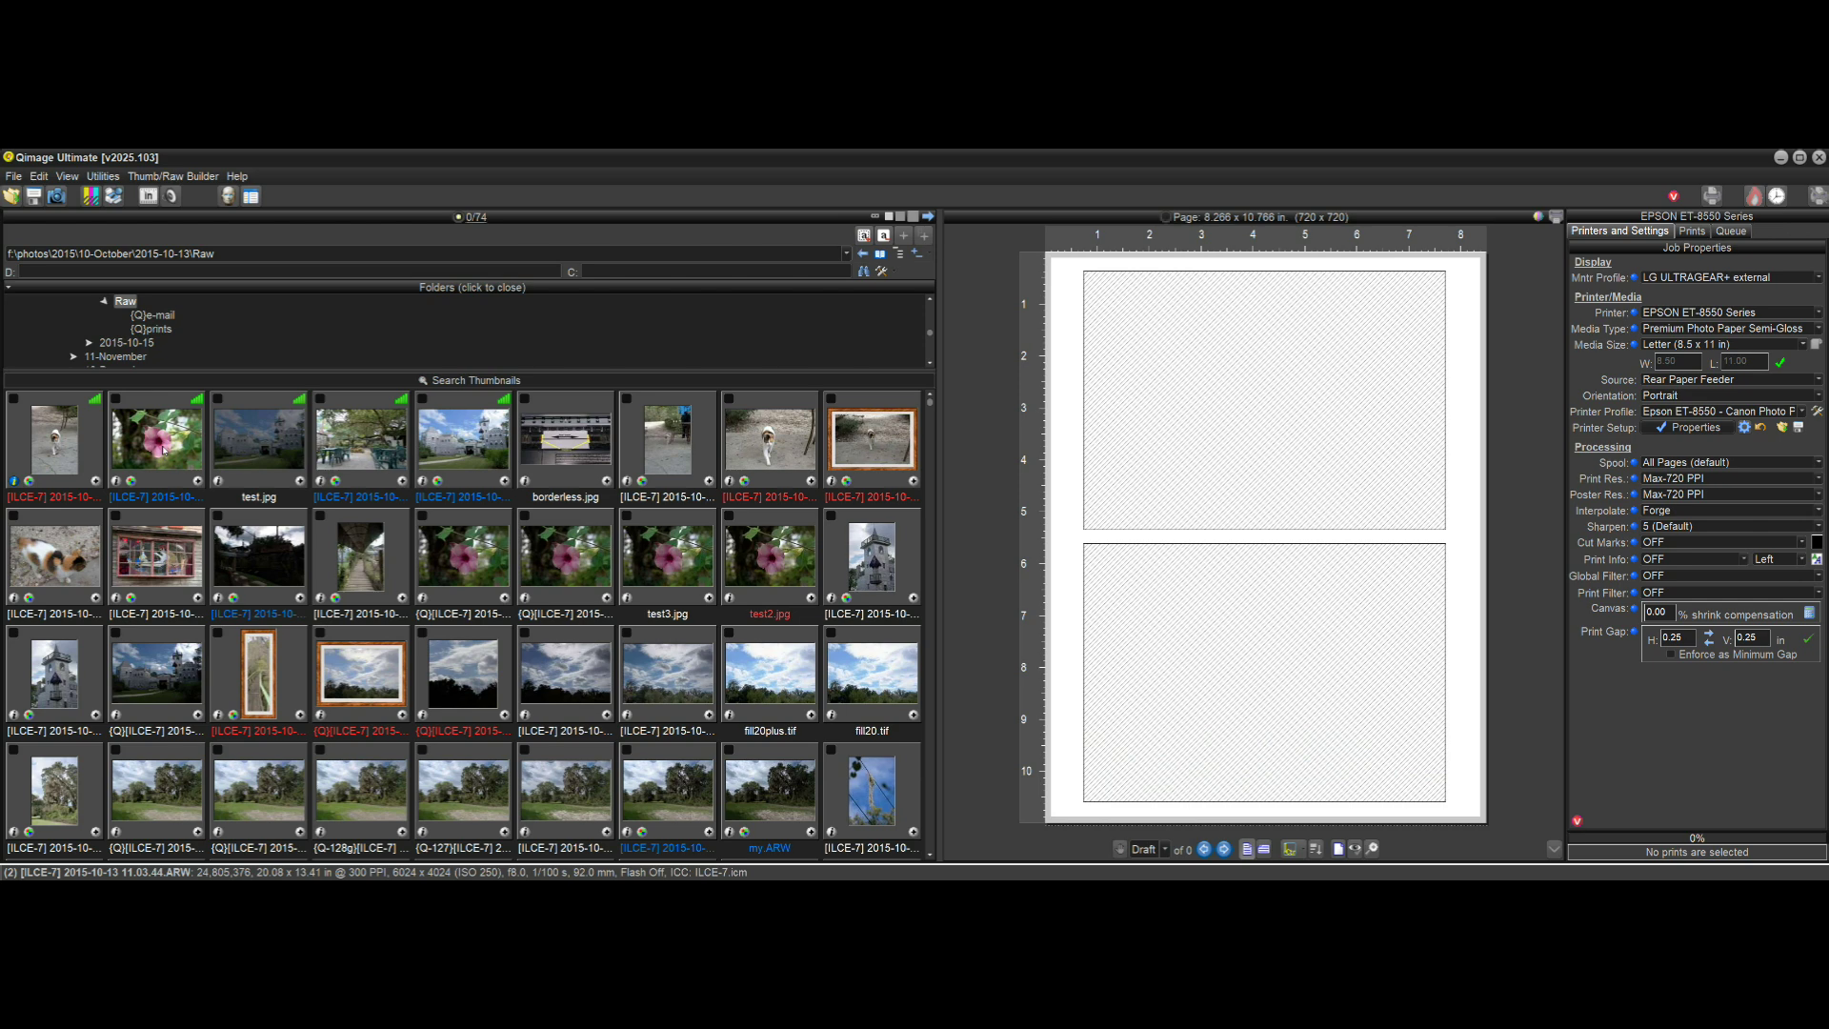
pyautogui.click(163, 450)
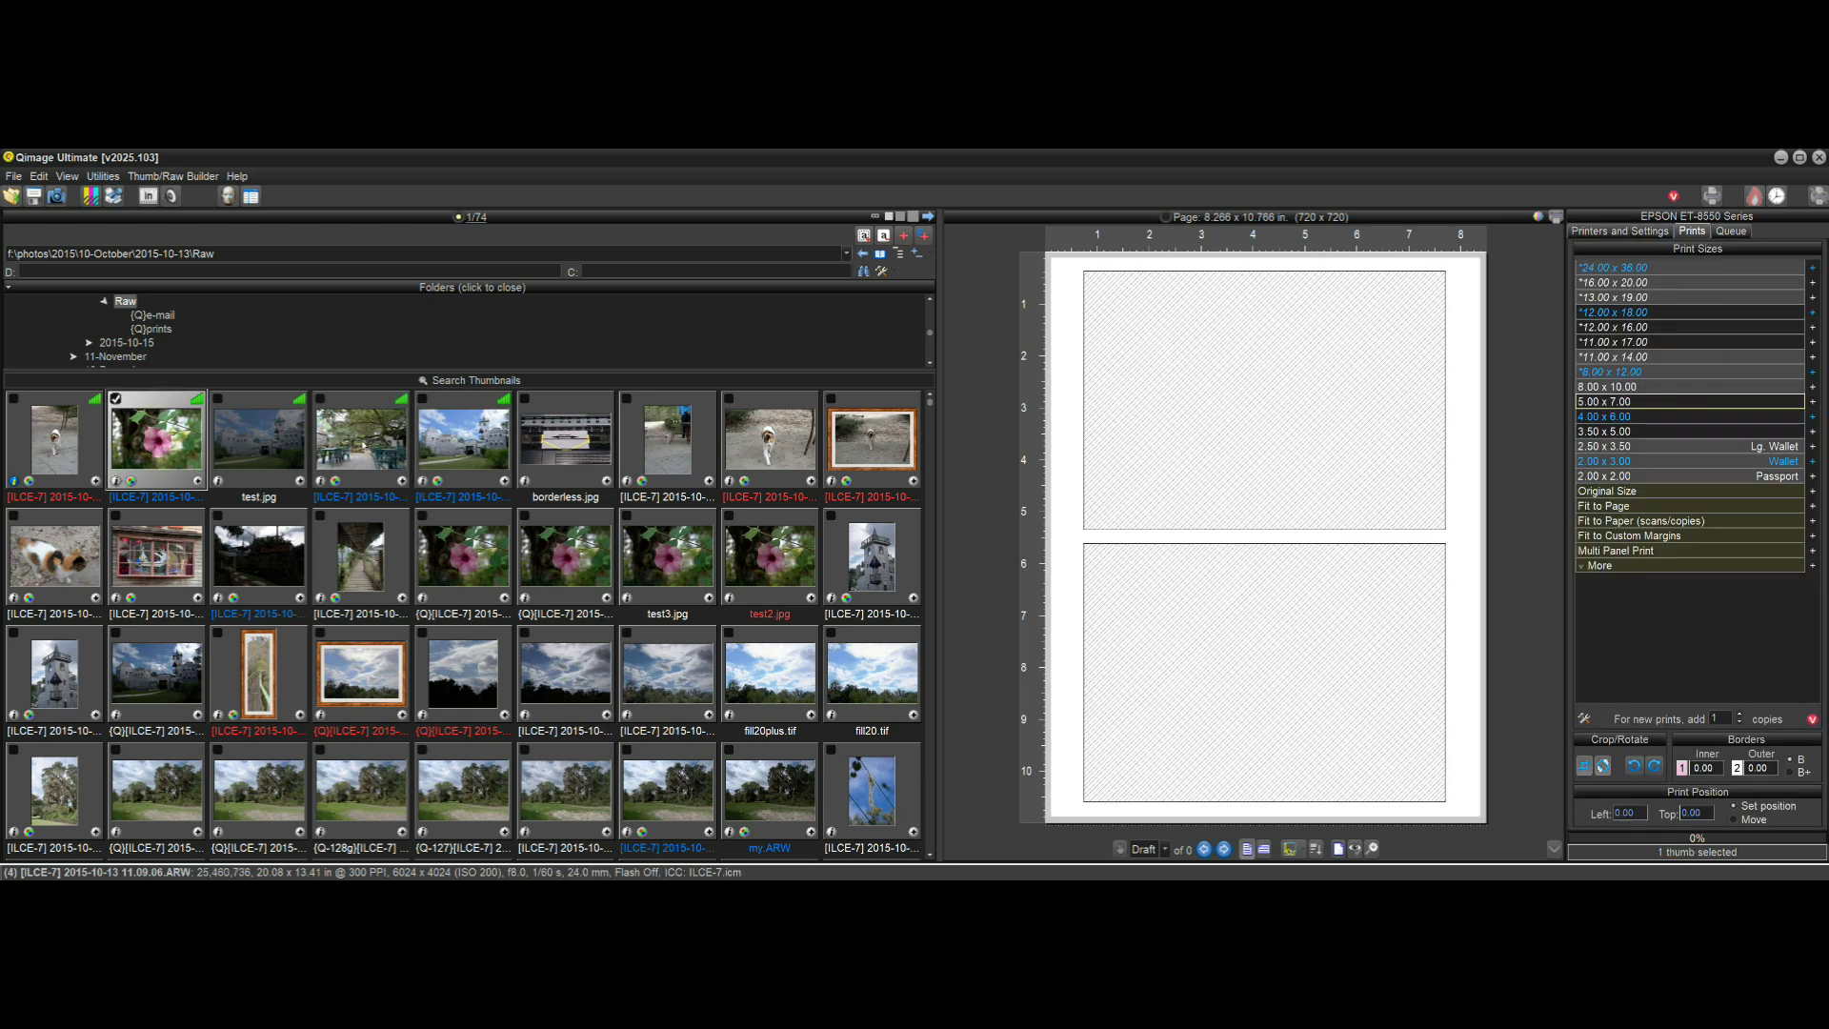
pyautogui.click(363, 444)
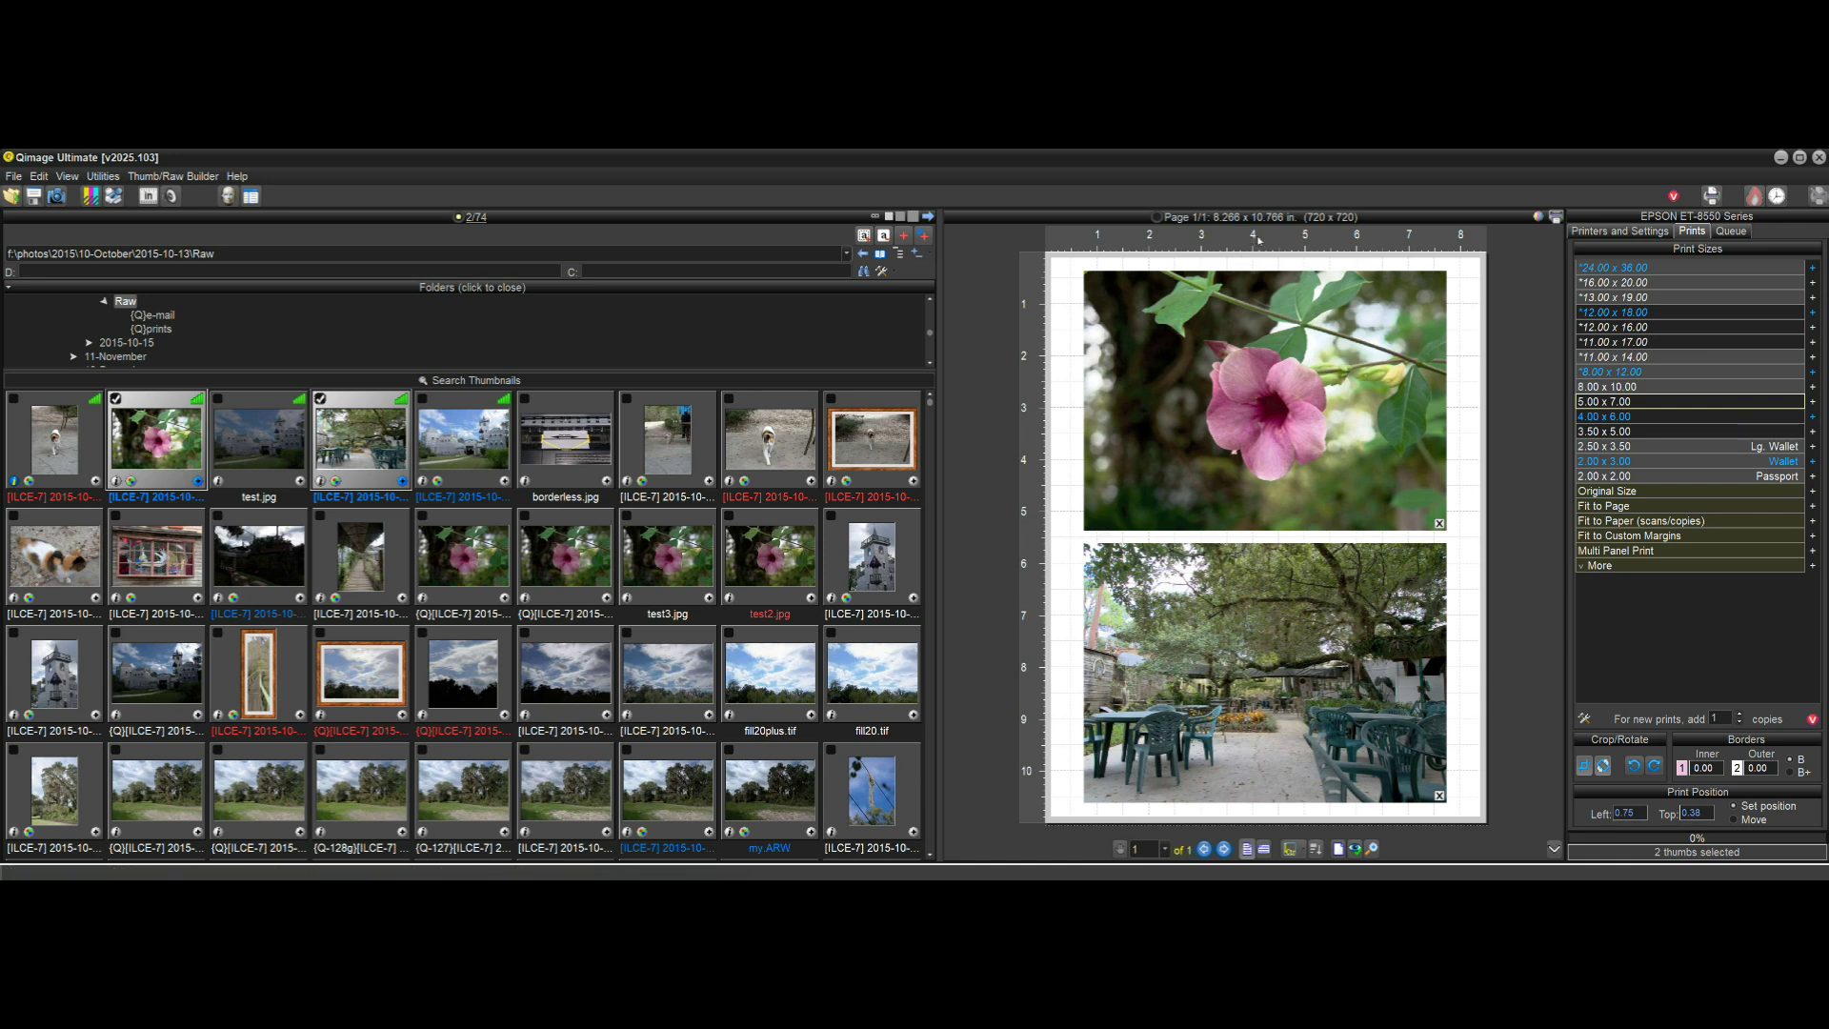
pyautogui.click(1665, 233)
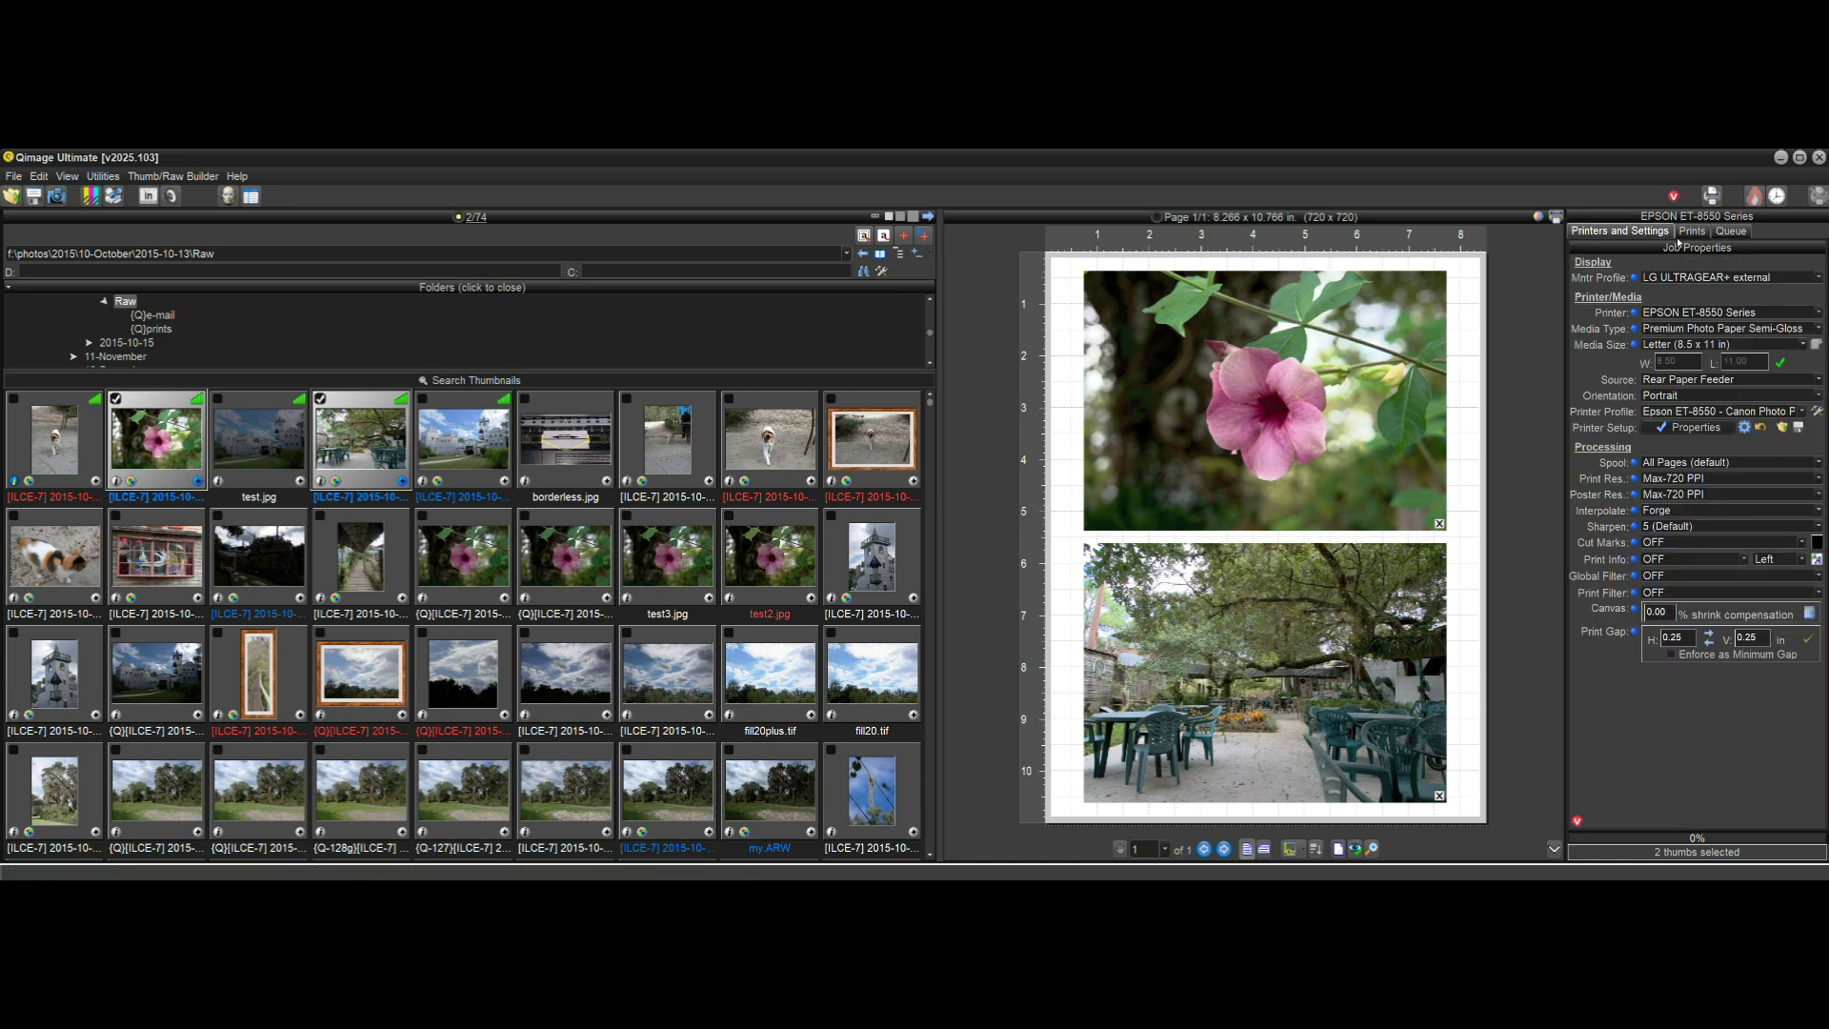
pyautogui.click(1372, 848)
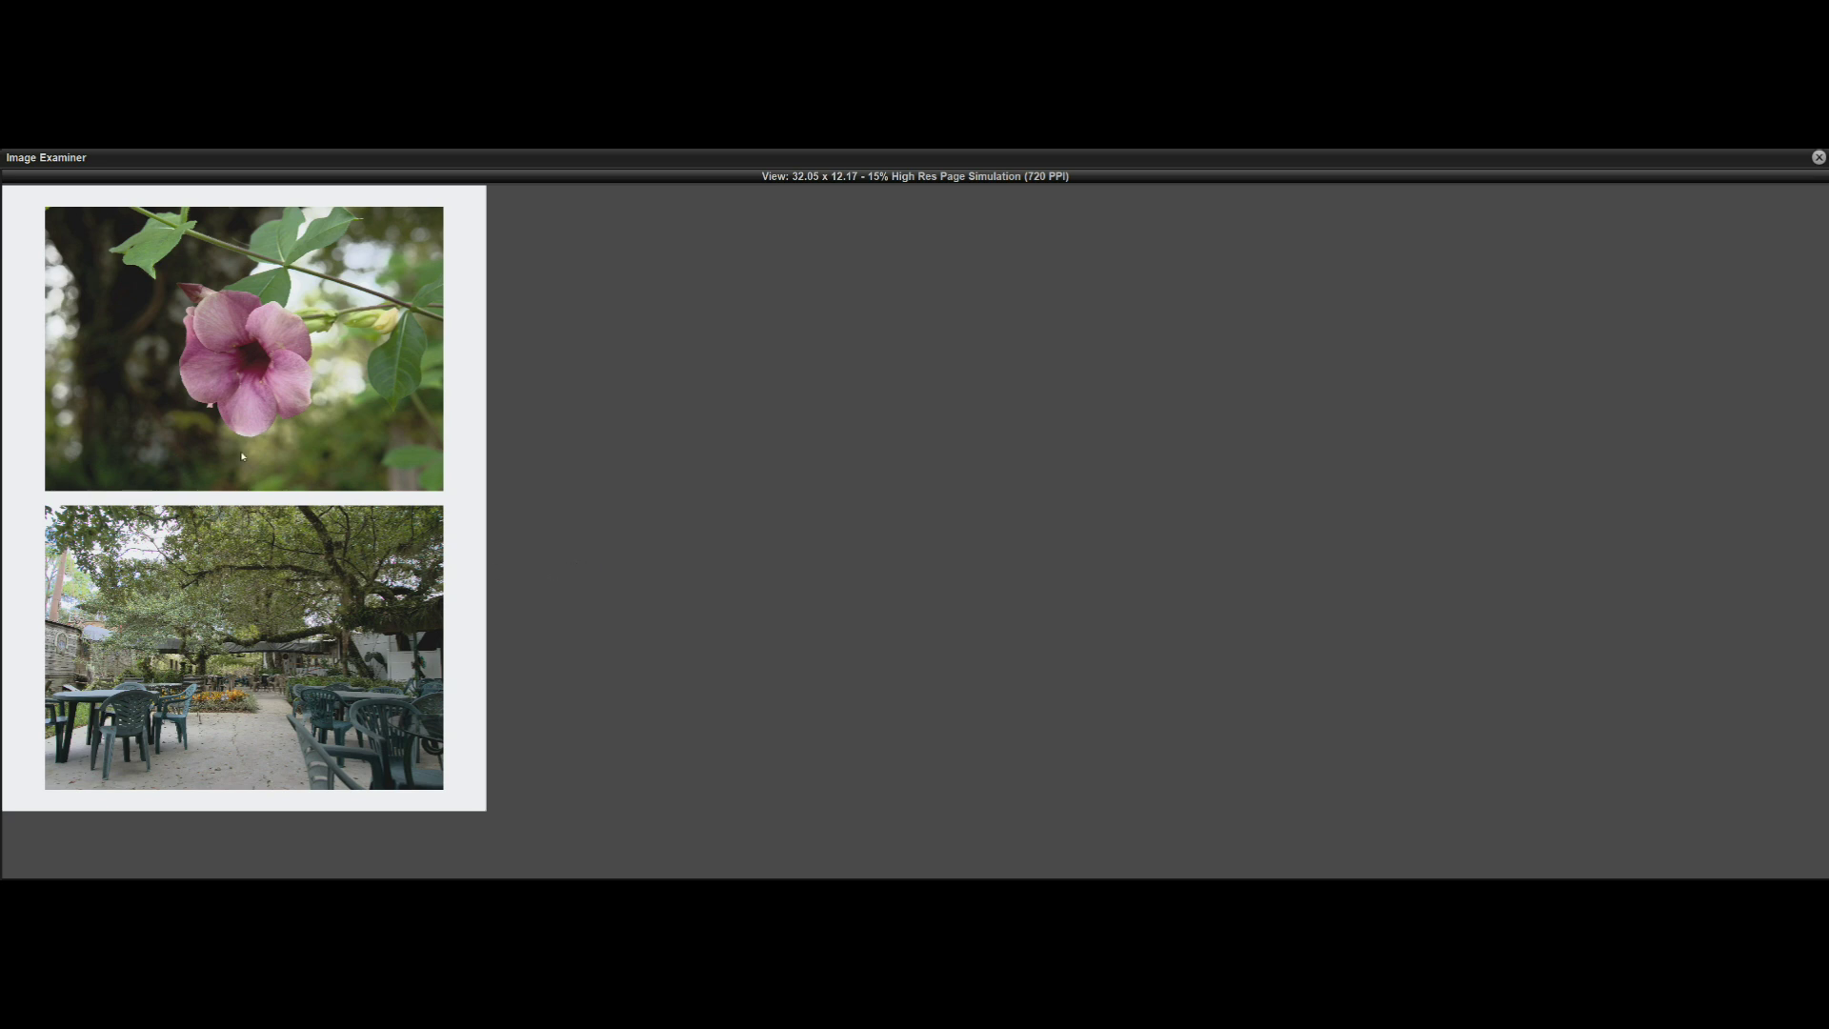
# - Zoom the 720 PPI simulation in on the 6.31 x 2.38 inch courtyard photo
pyautogui.scroll(3, 245, 398)
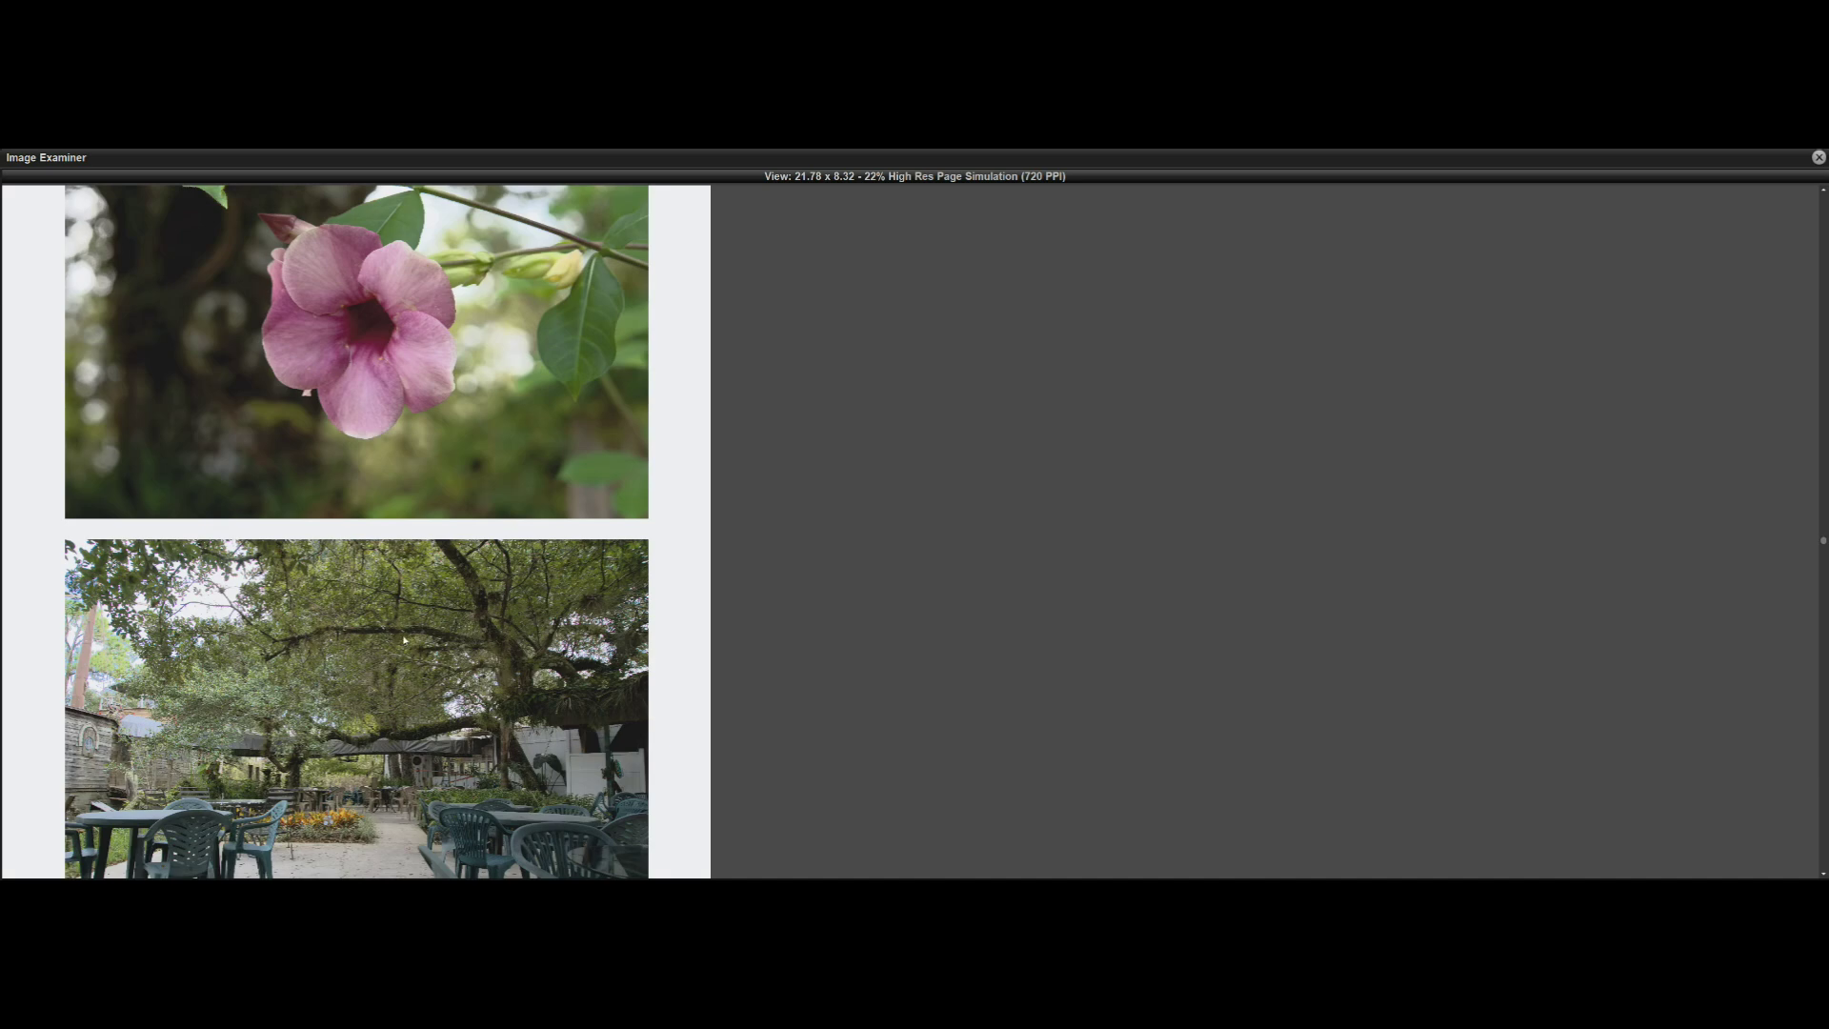
pyautogui.scroll(1, 475, 689)
pyautogui.scroll(-2, 475, 690)
pyautogui.scroll(2, 677, 749)
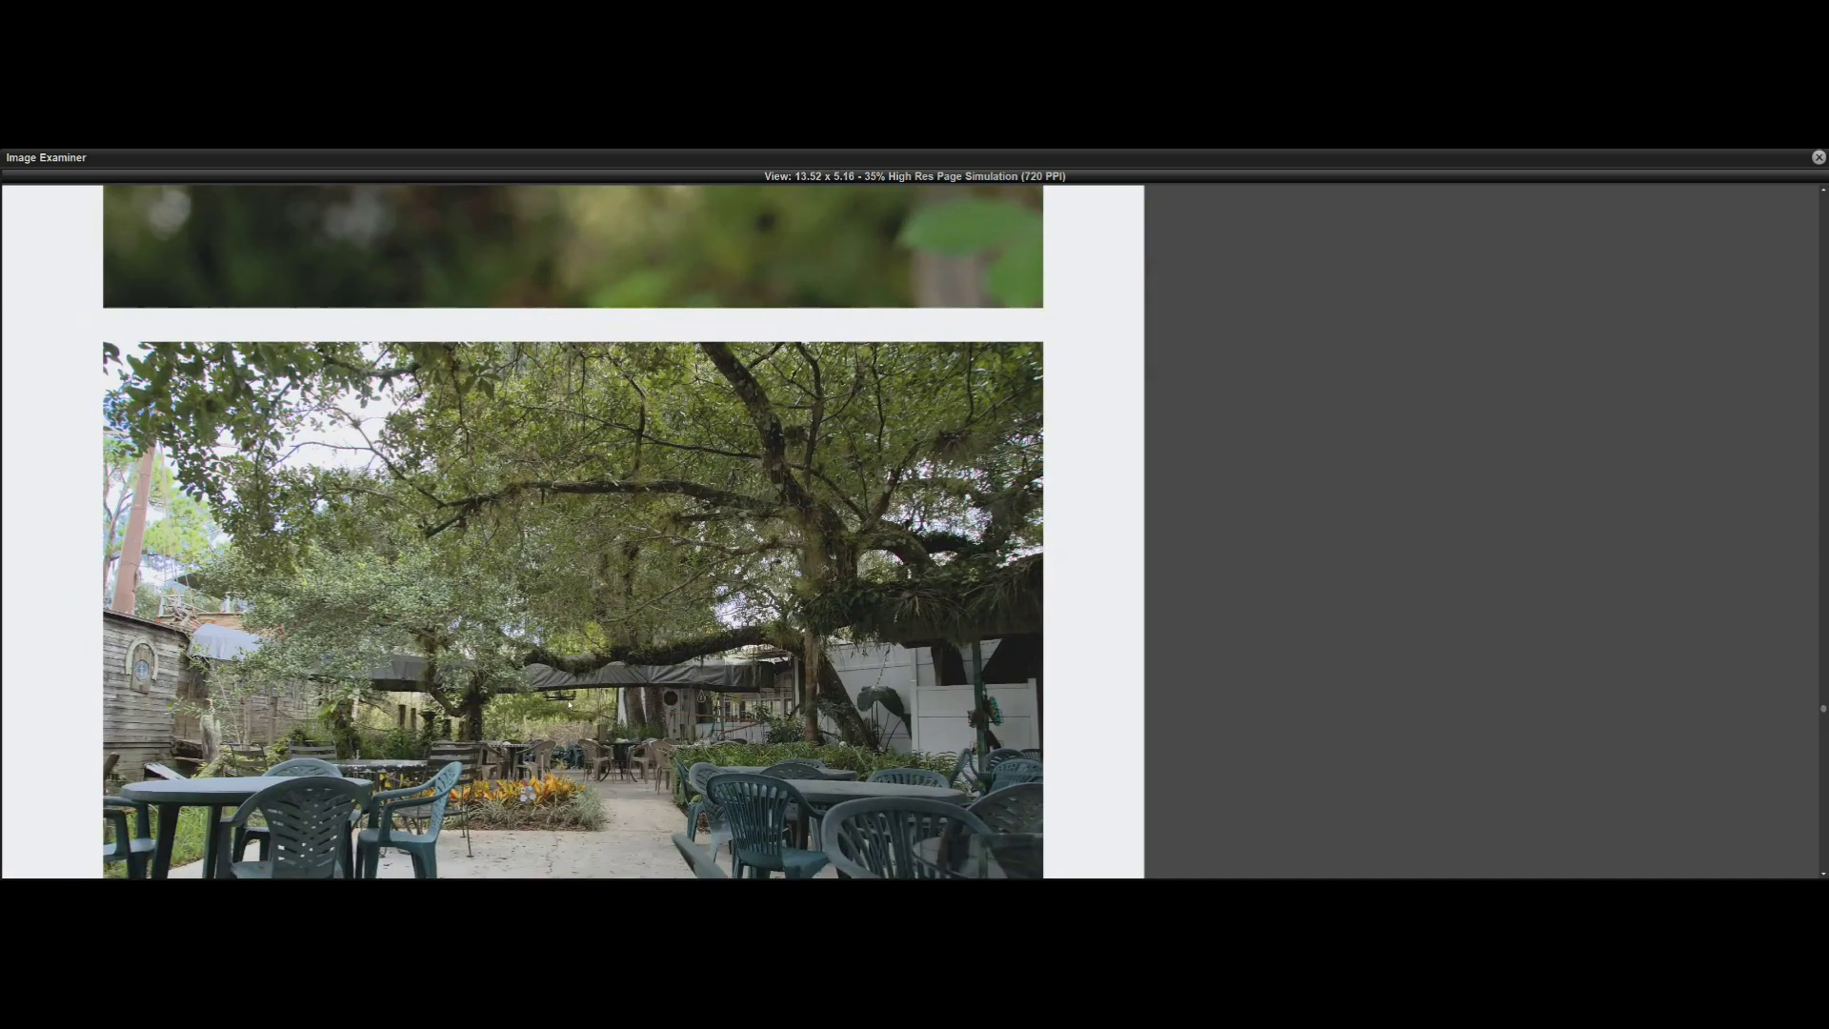
pyautogui.scroll(-1, 677, 749)
pyautogui.scroll(2, 562, 638)
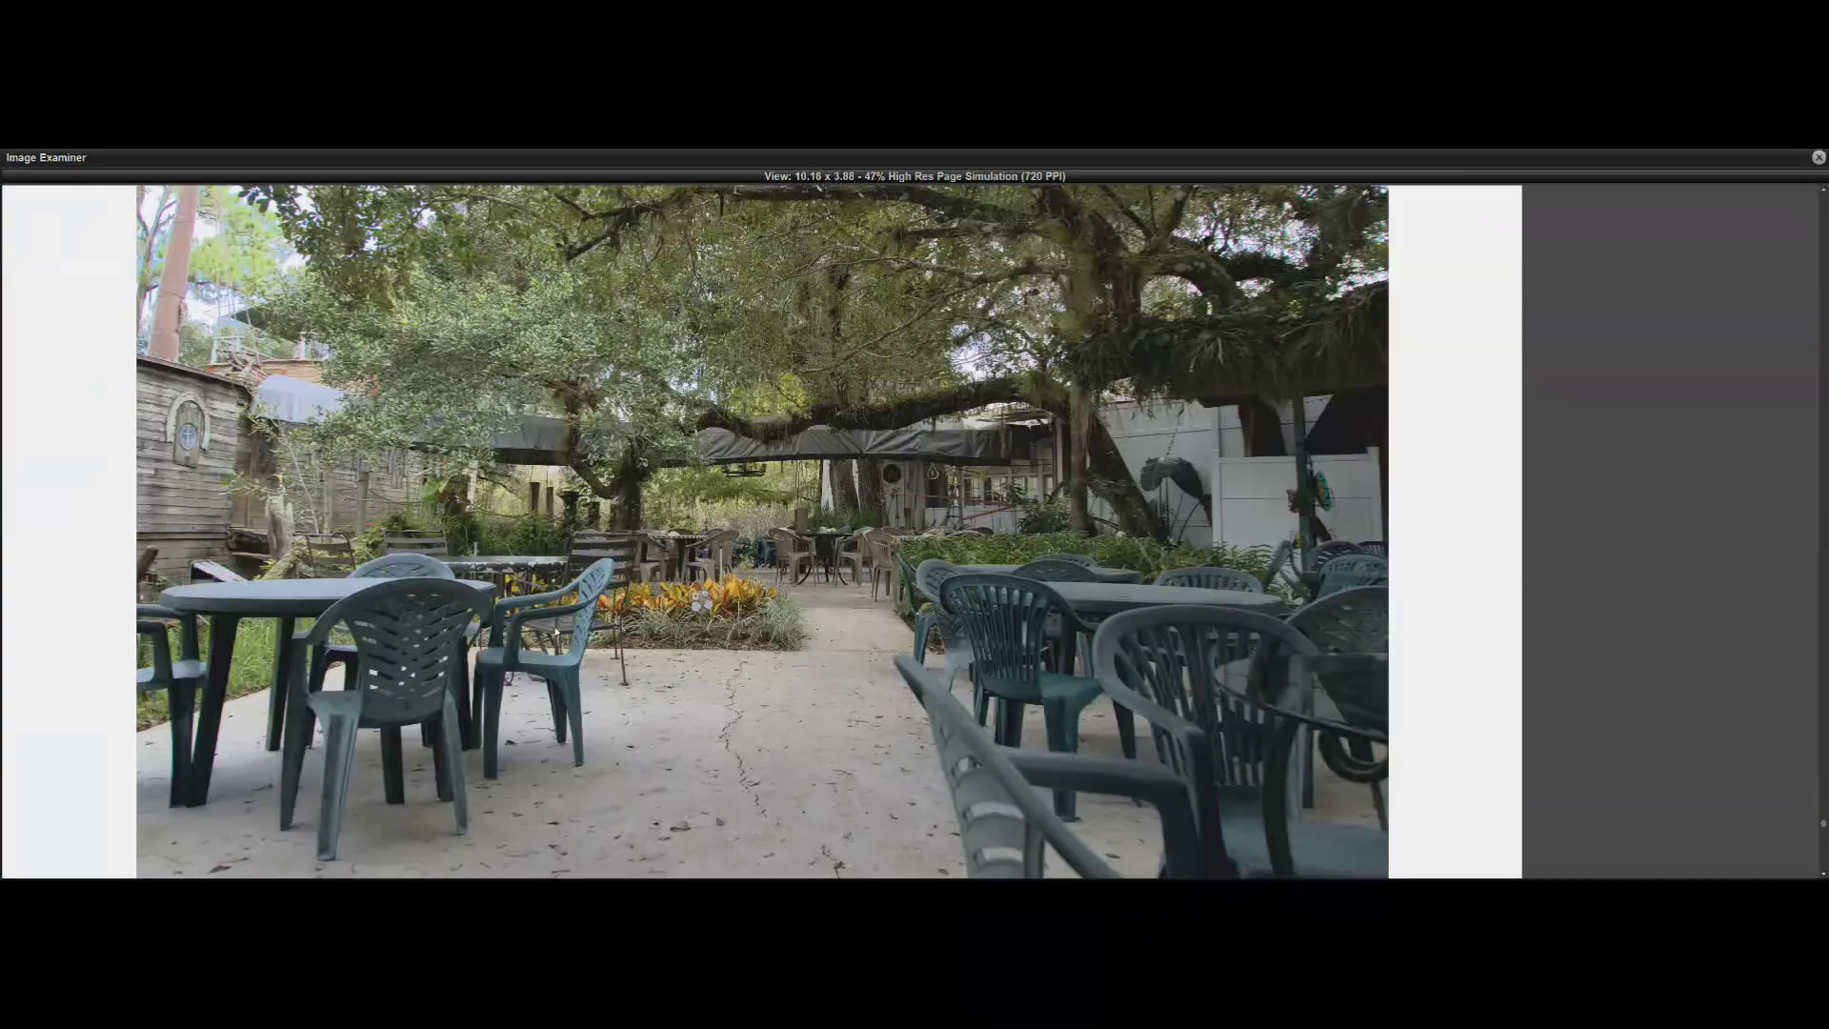
pyautogui.scroll(1, 788, 593)
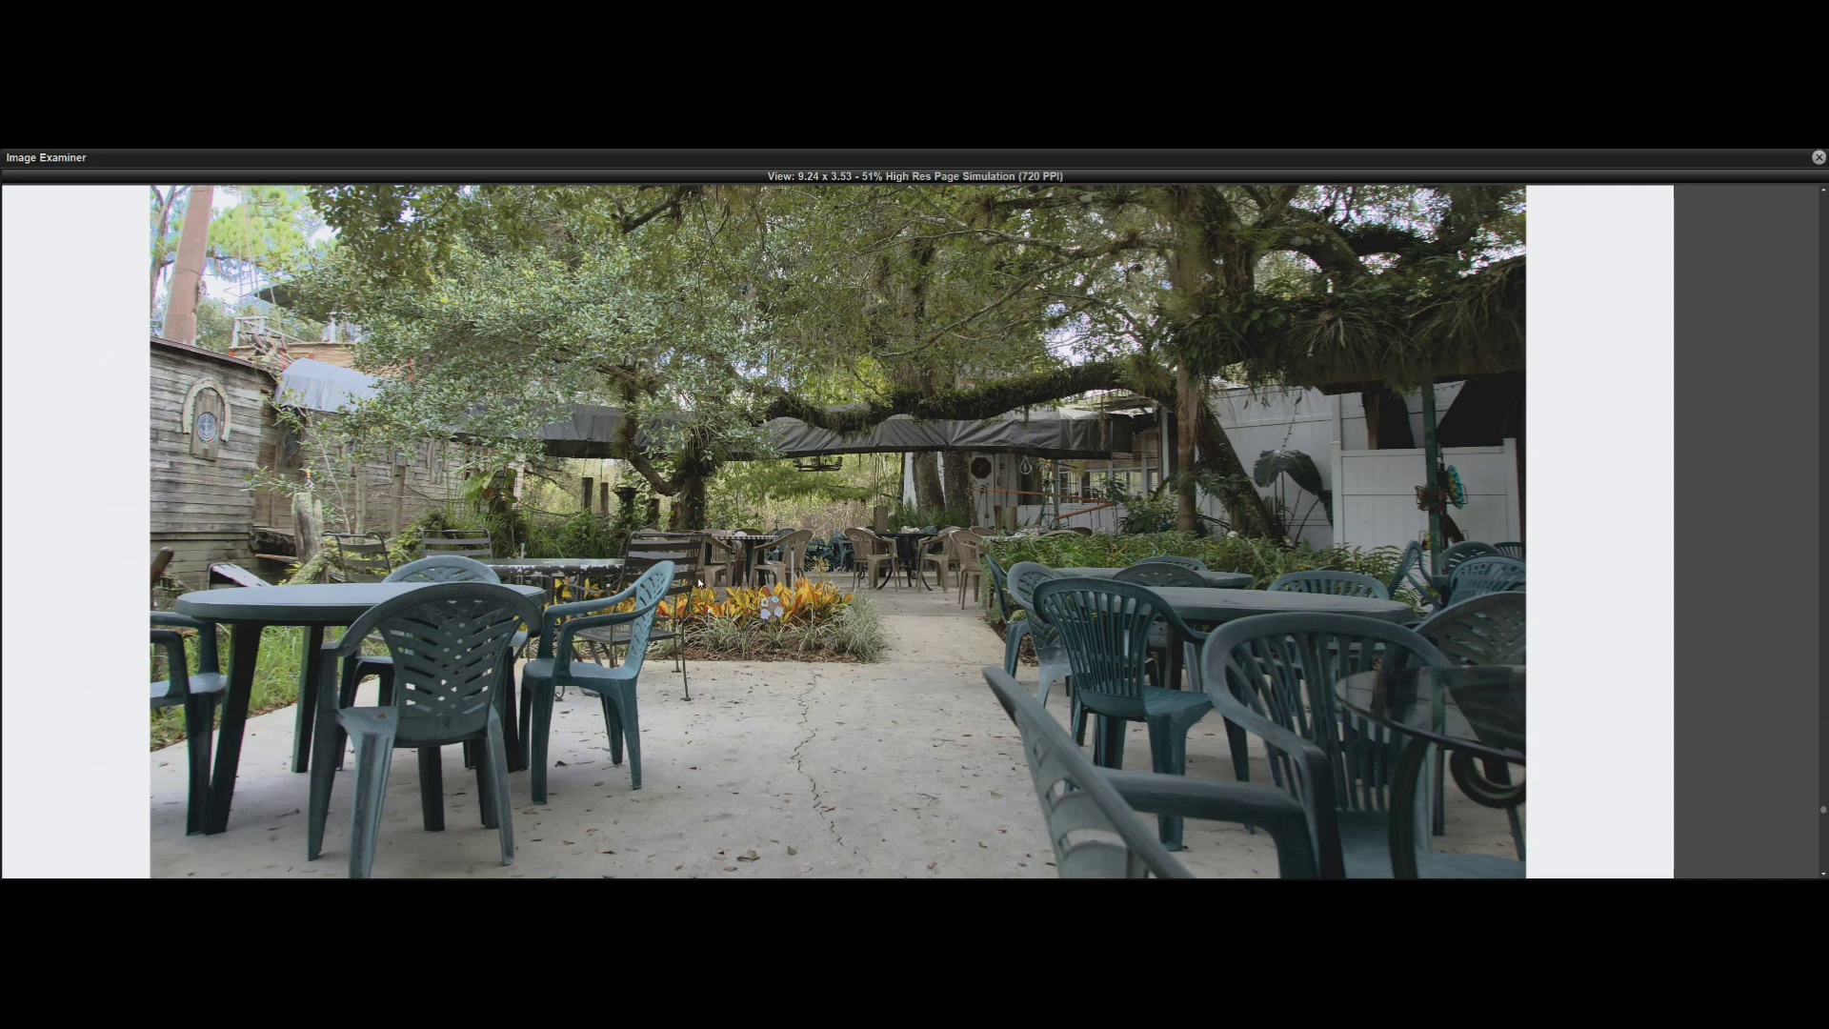
pyautogui.scroll(2, 776, 644)
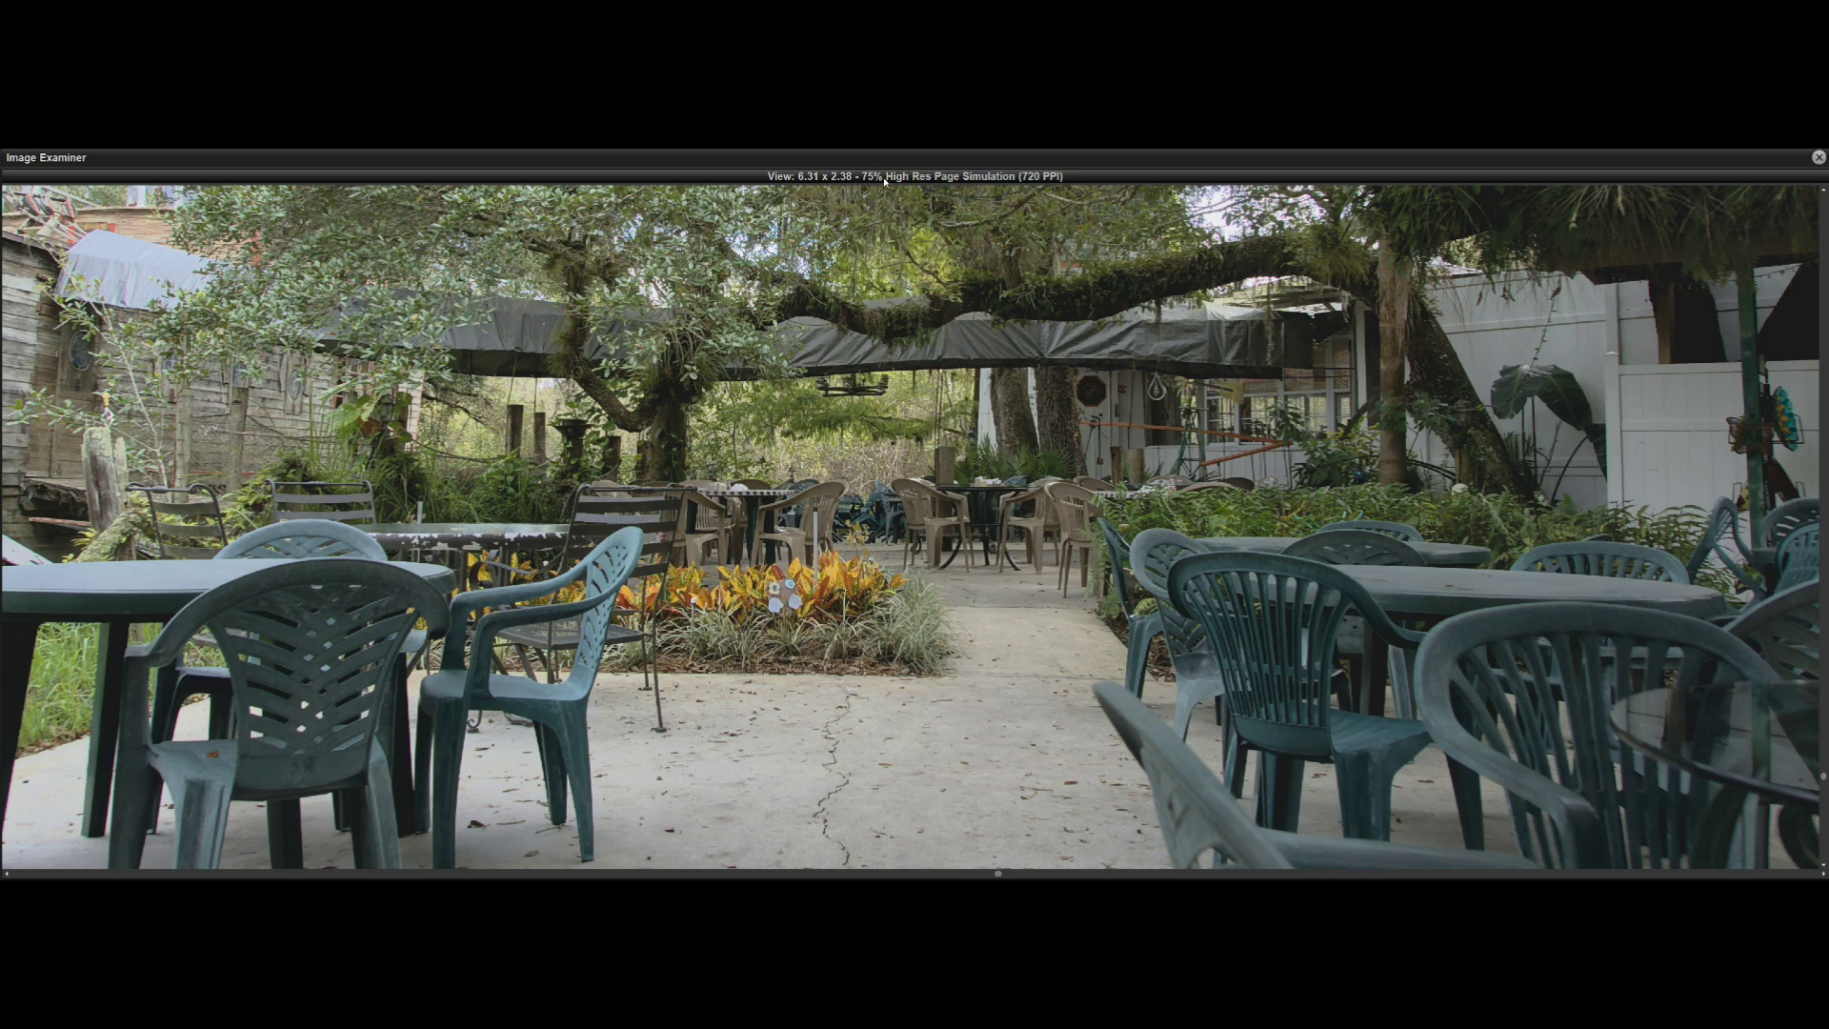
# - Zoom further into the courtyard-with-chairs photo in the 720 PPI simulation
pyautogui.scroll(1, 852, 410)
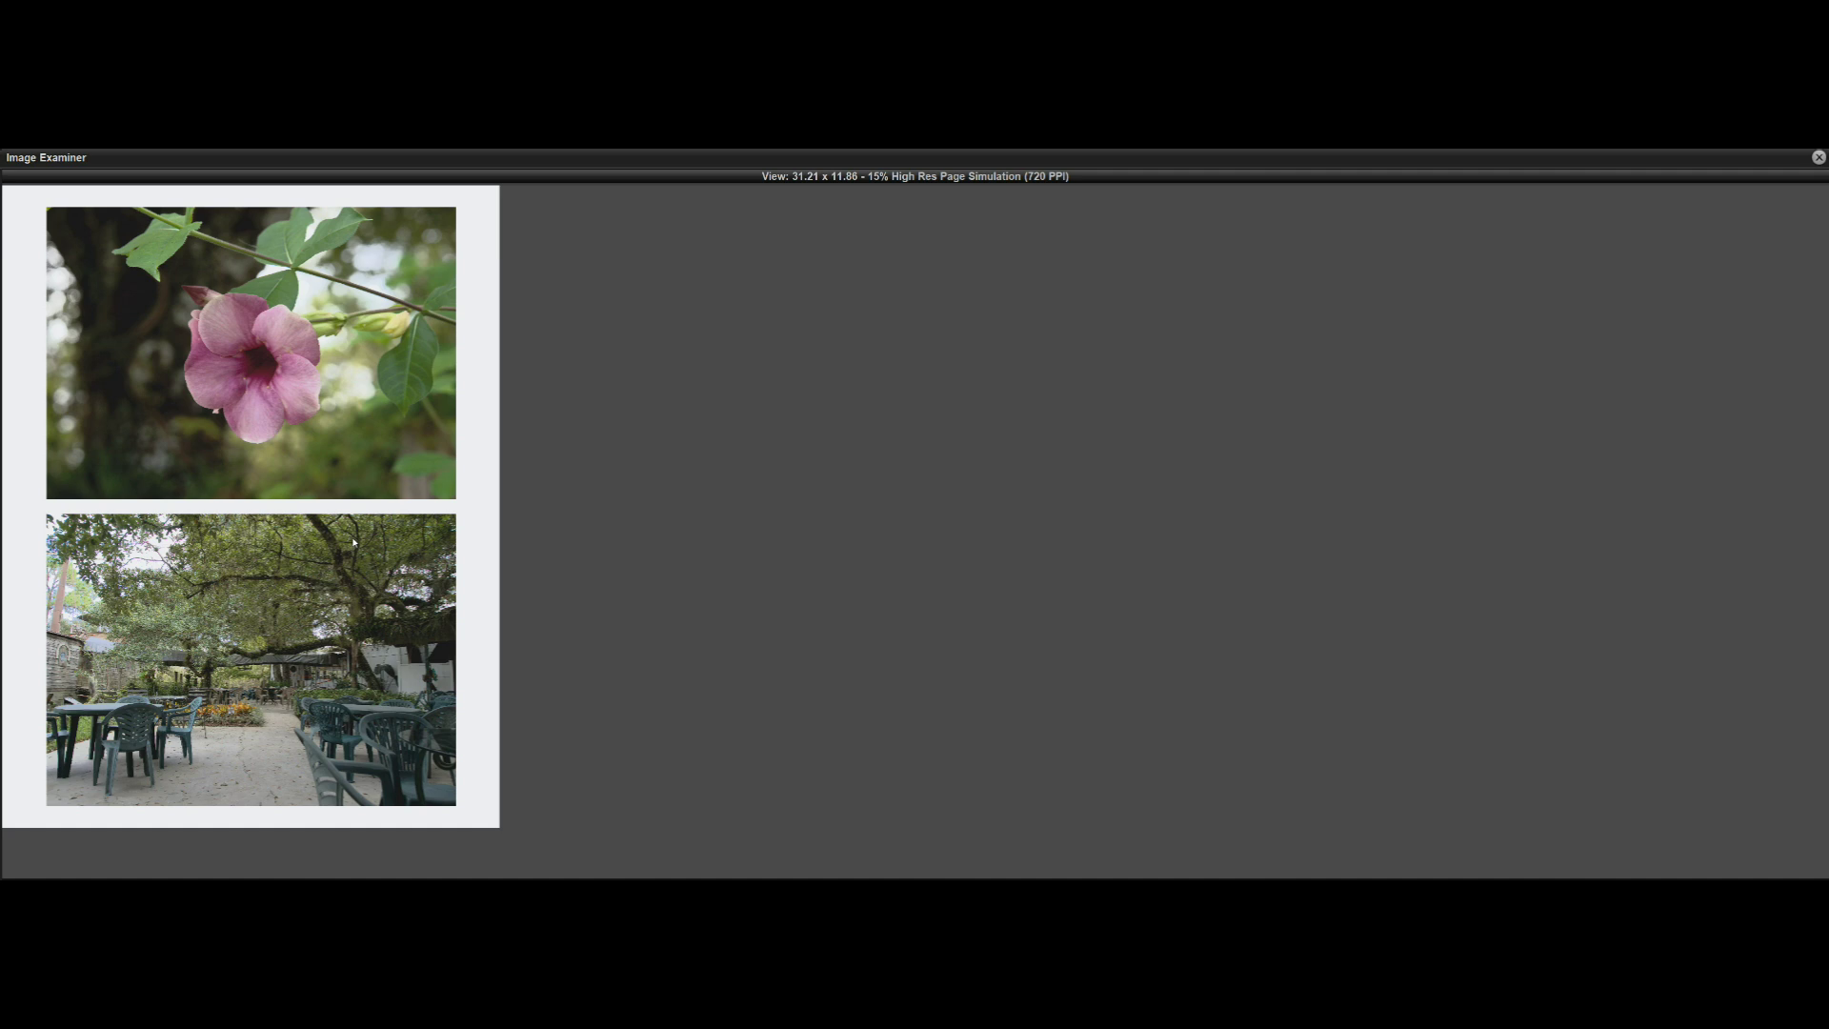
# - Close the simulation, select the Canon PRO-2000 printer, and simulate the 24 x 64 roll page at 300 PPI
pyautogui.click(1818, 157)
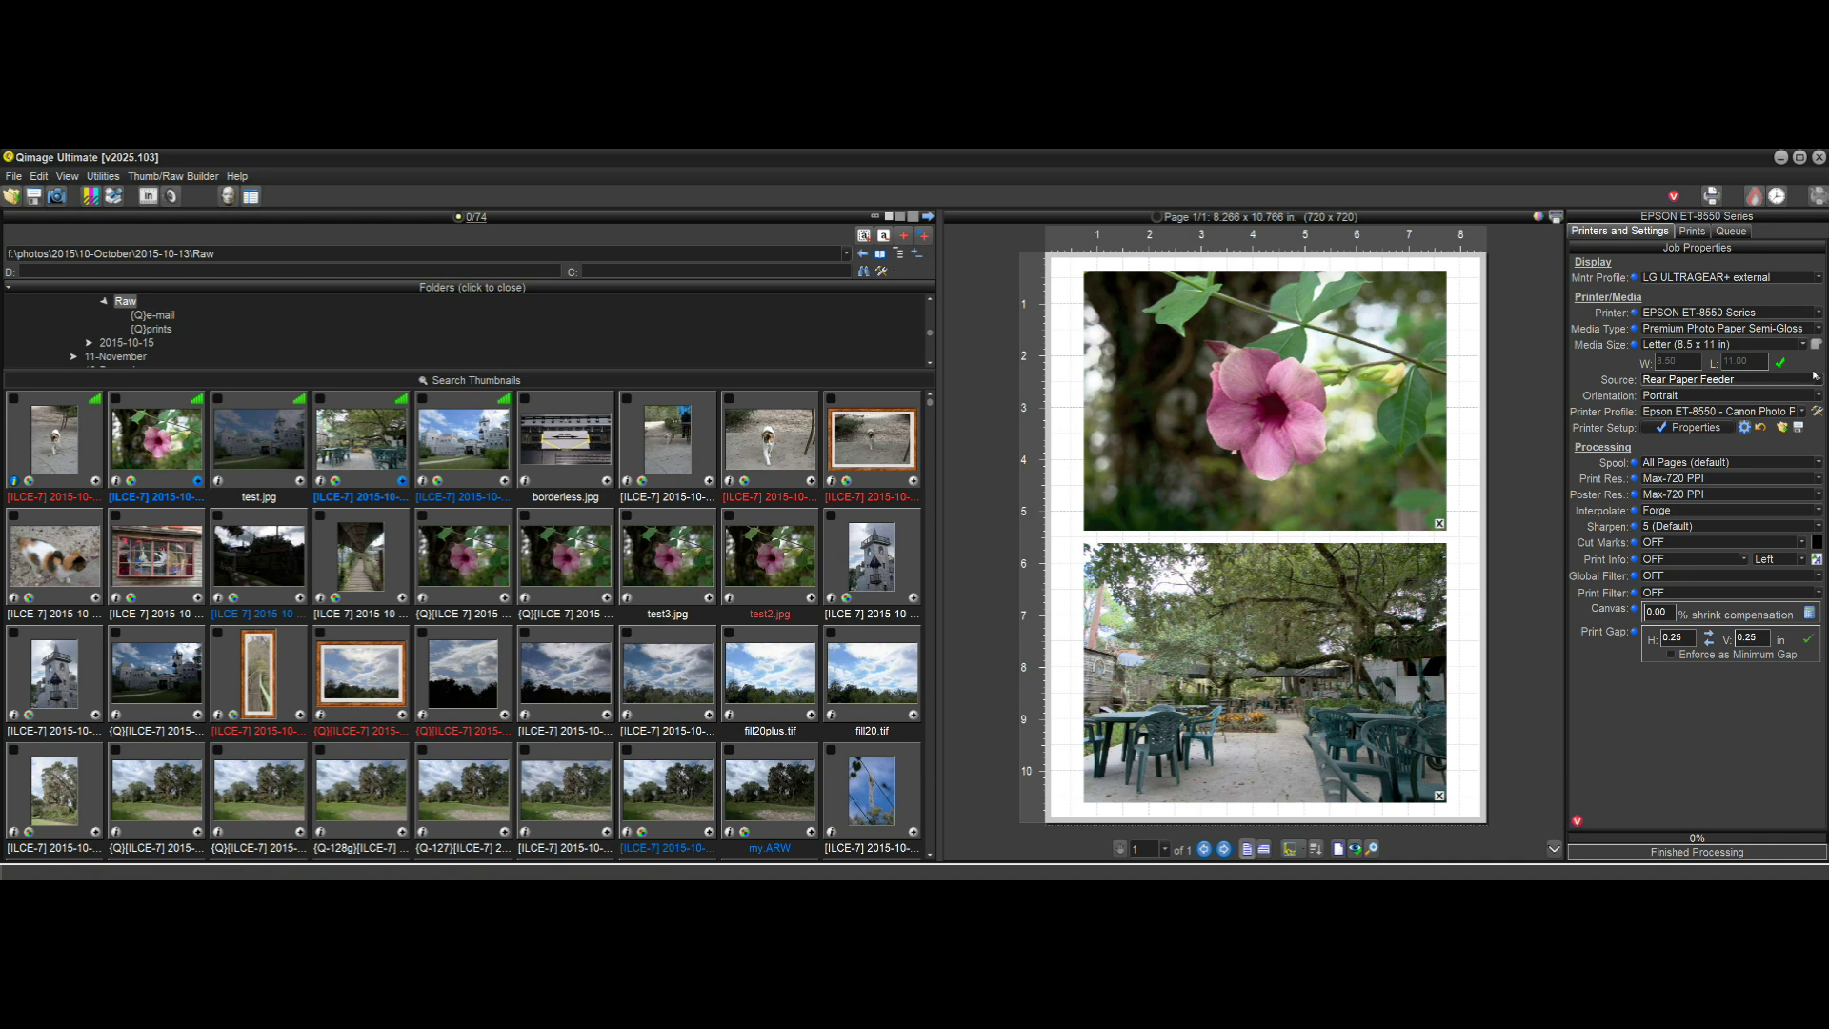
pyautogui.click(1815, 312)
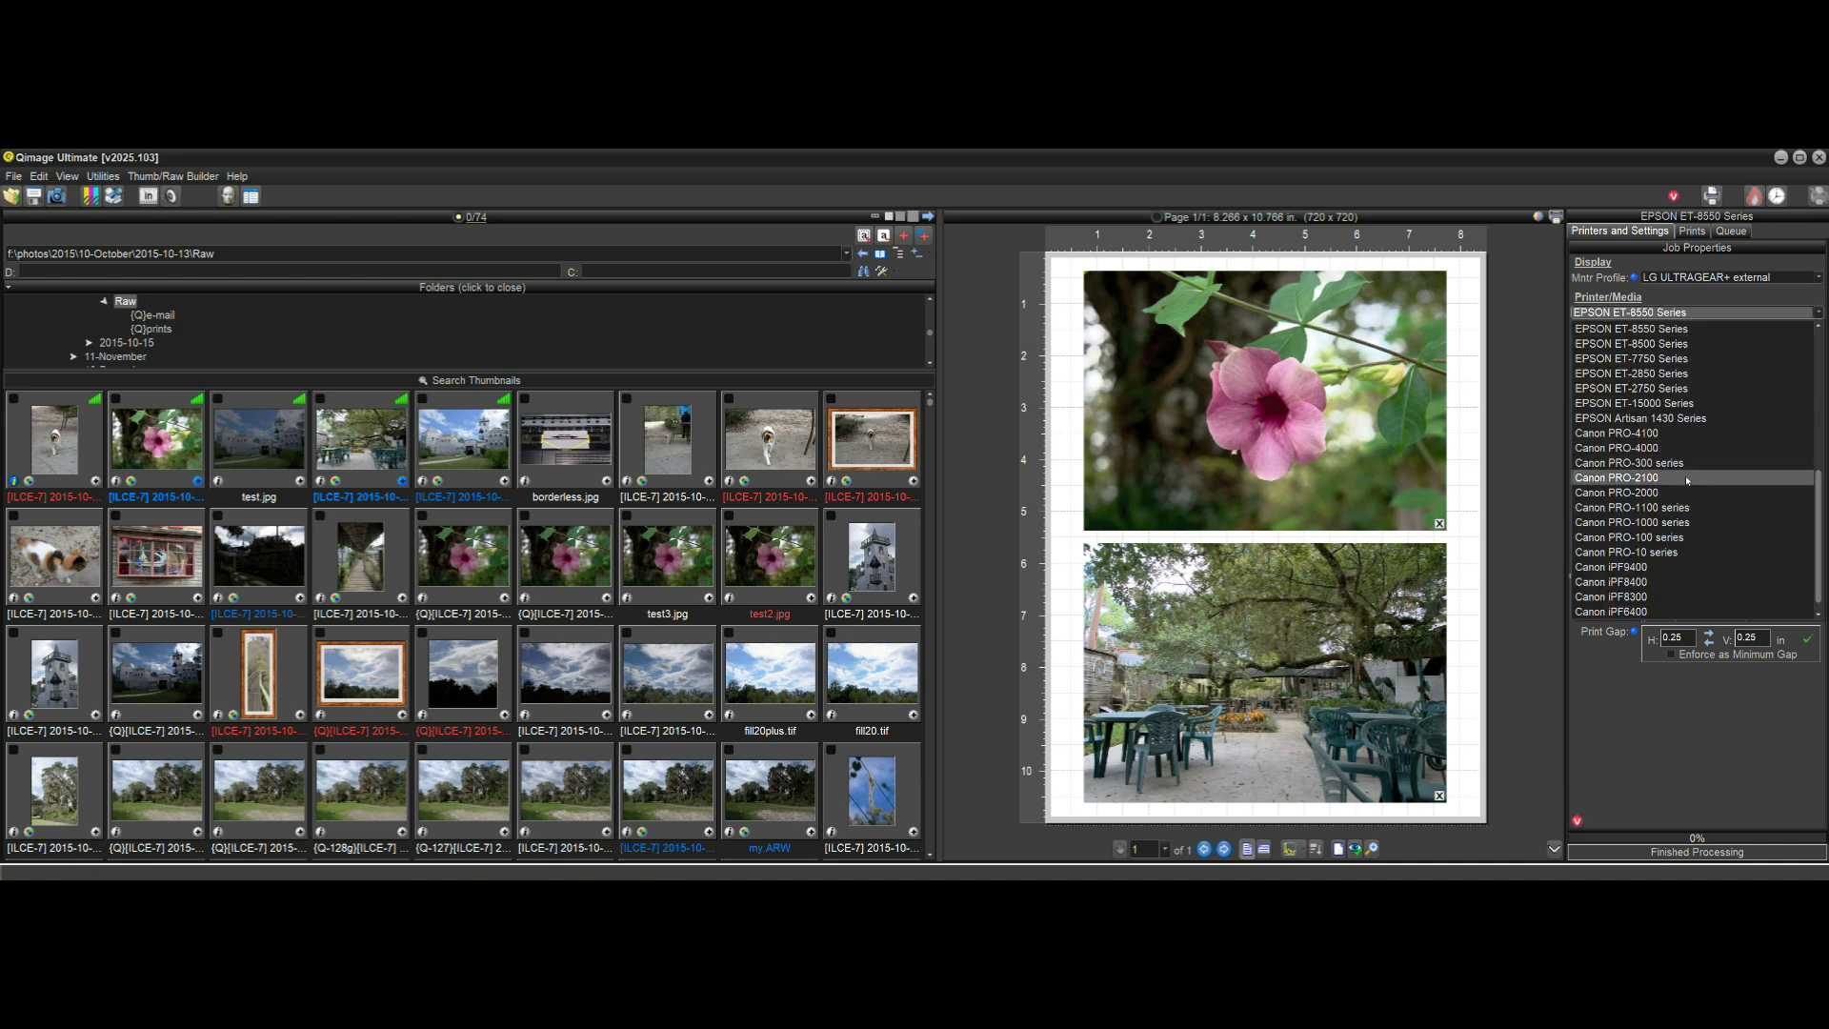
pyautogui.click(1675, 493)
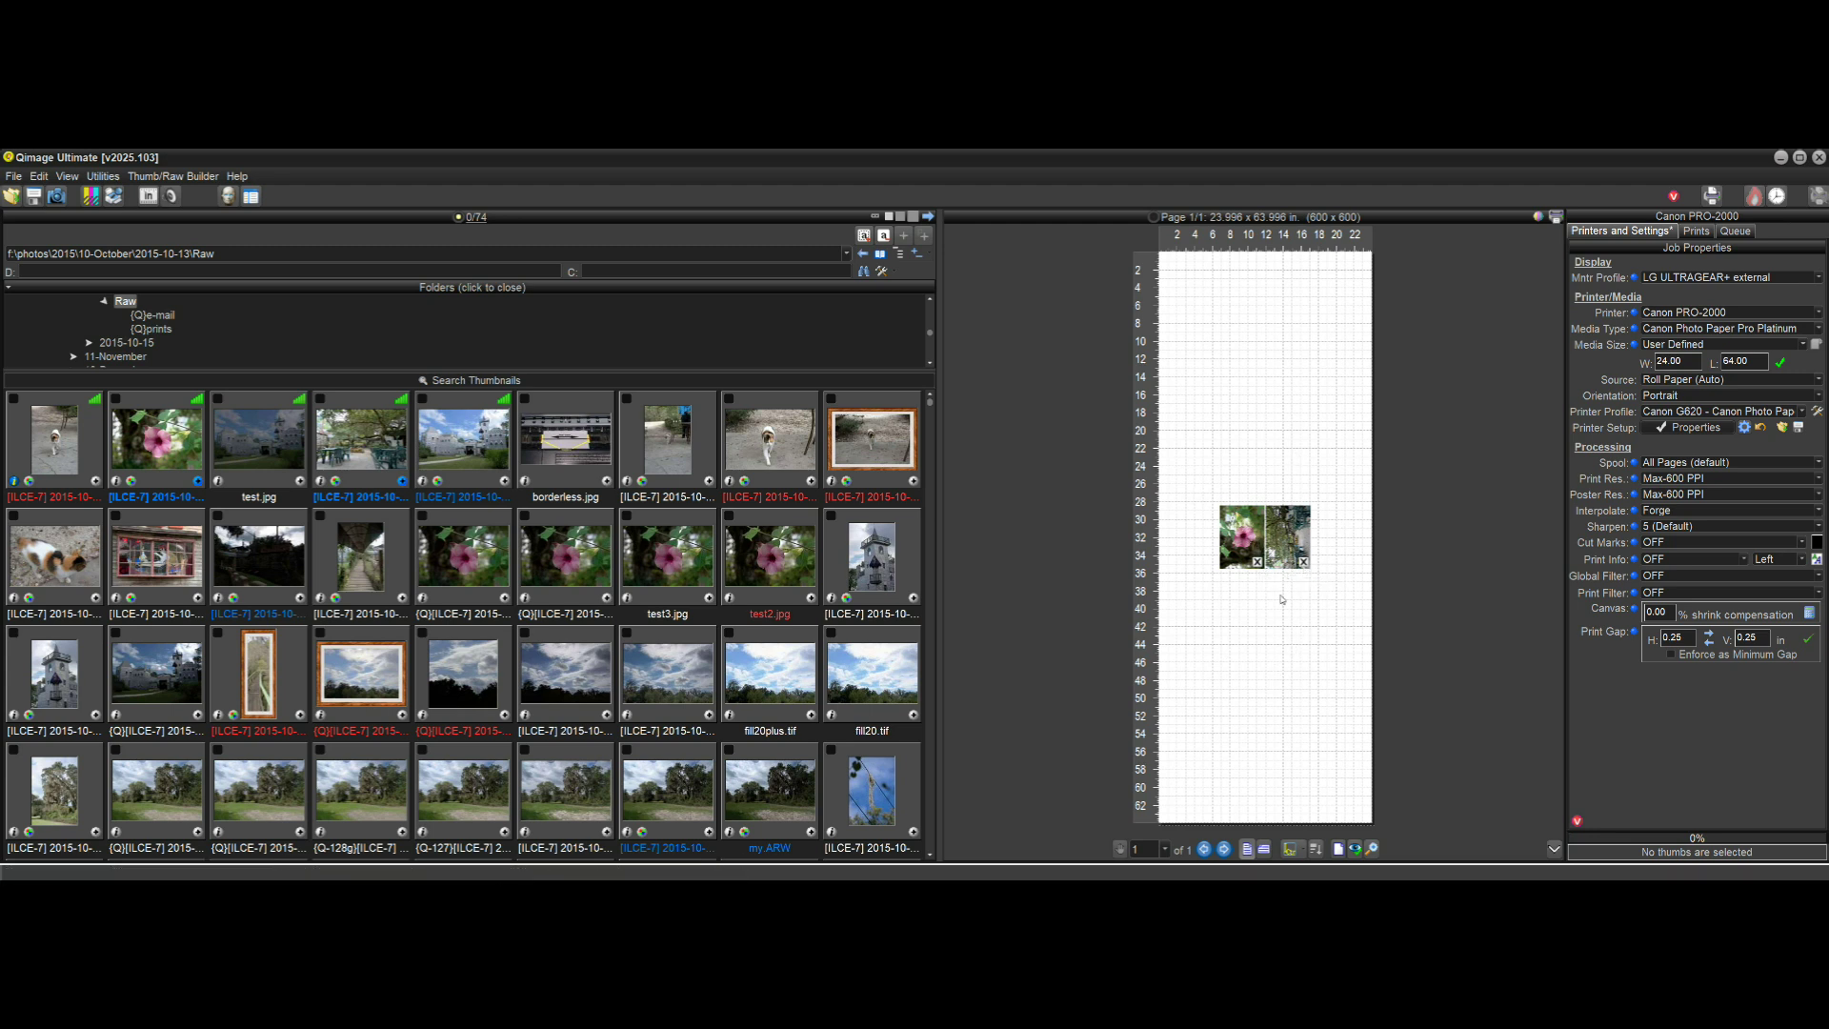
pyautogui.click(1374, 849)
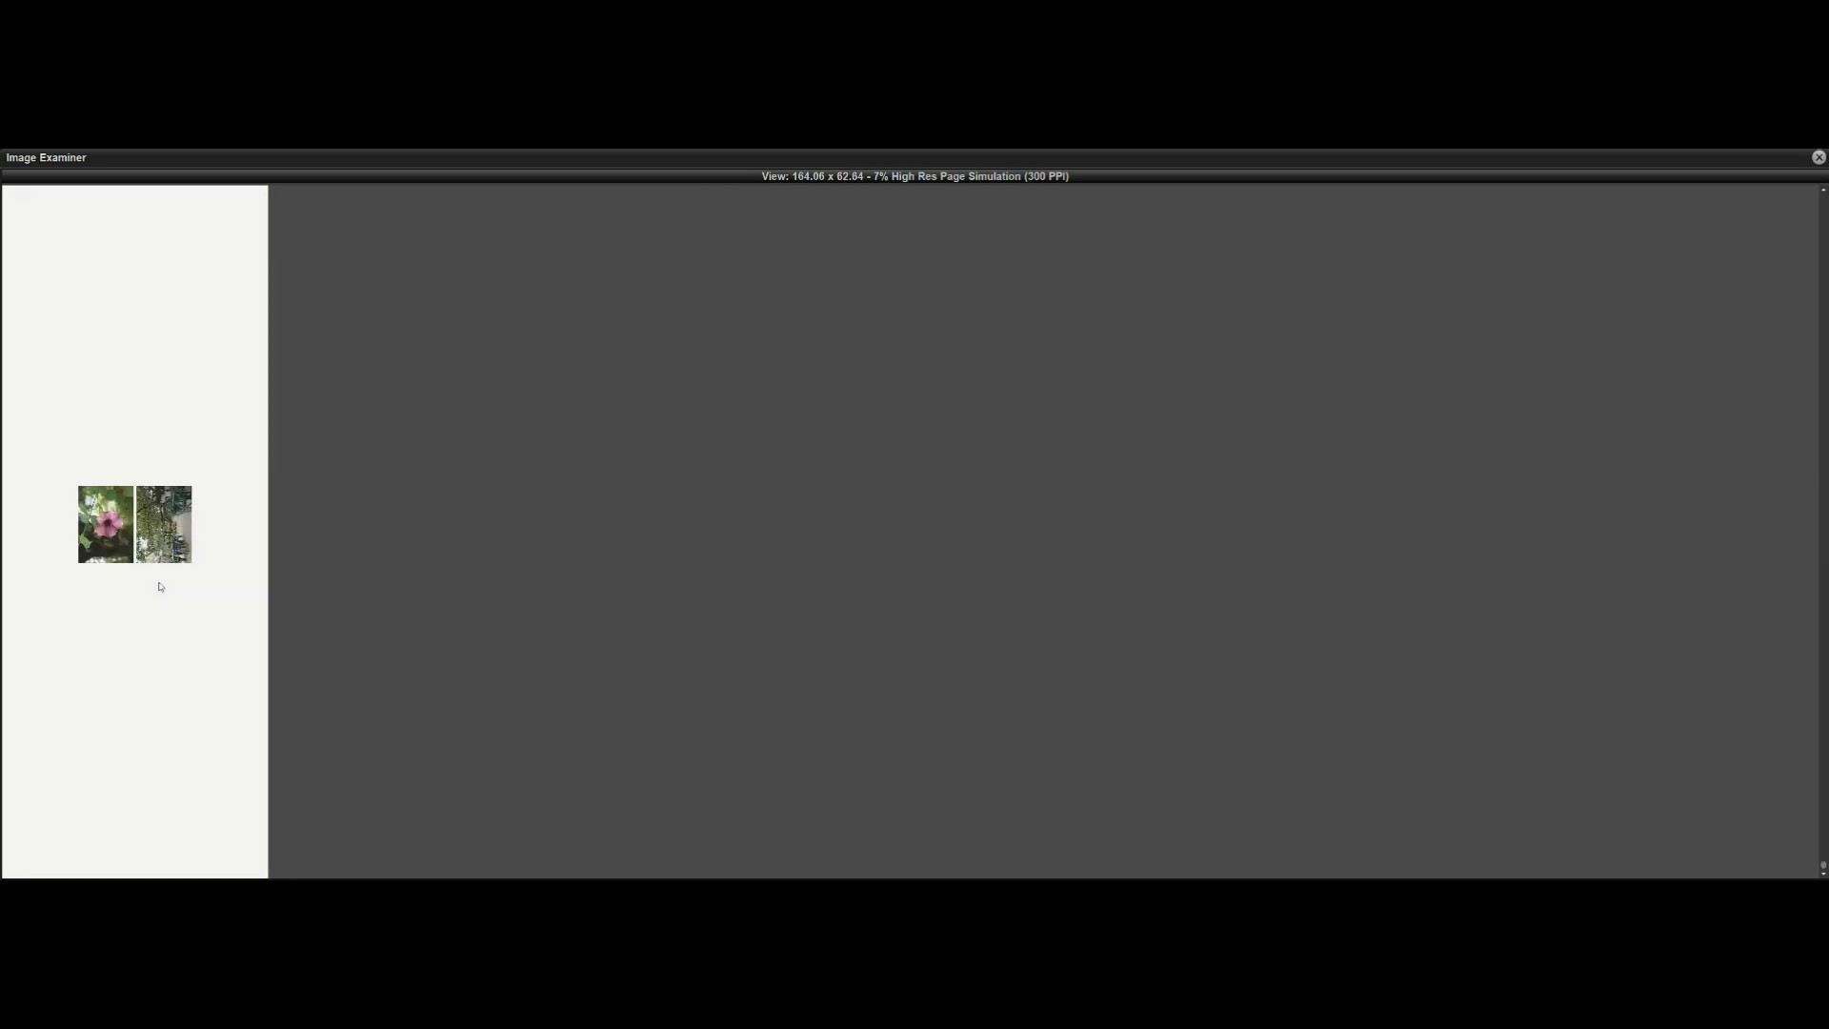
# - Zoom the 300 PPI roll simulation onto both small photos, then close the Image Examiner
pyautogui.rightClick(191, 581)
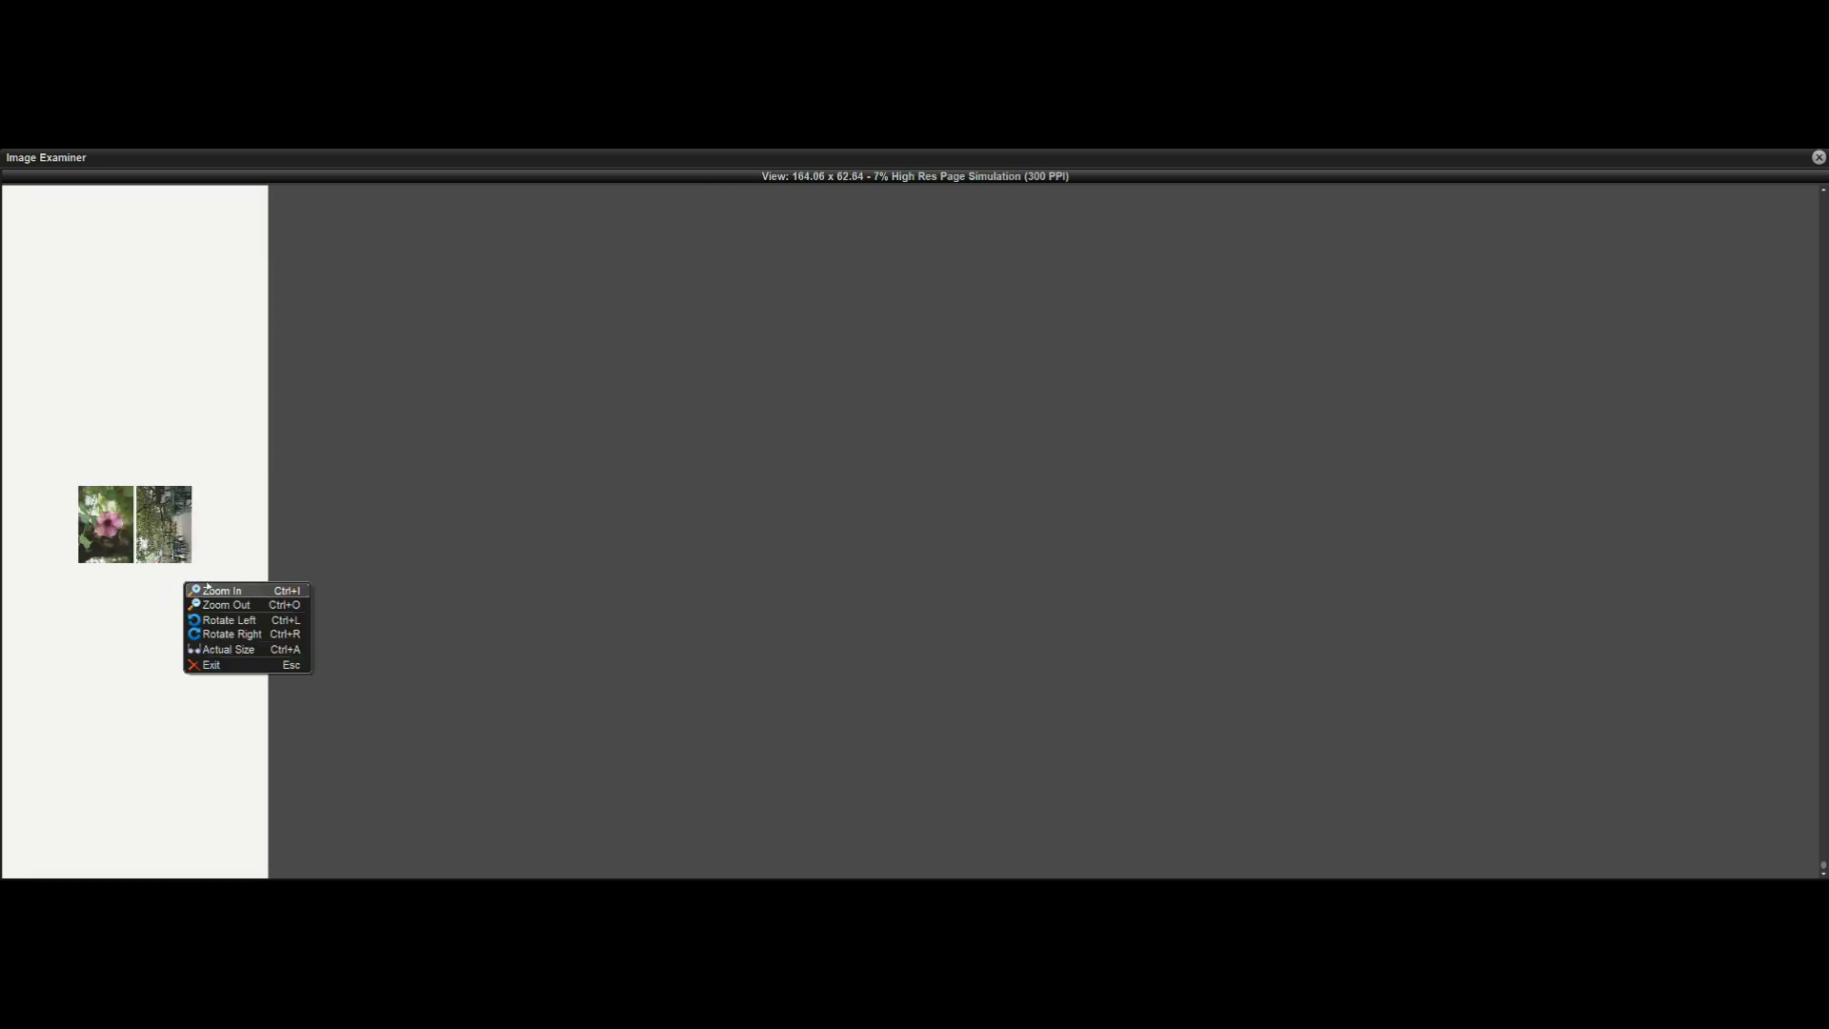
pyautogui.click(251, 651)
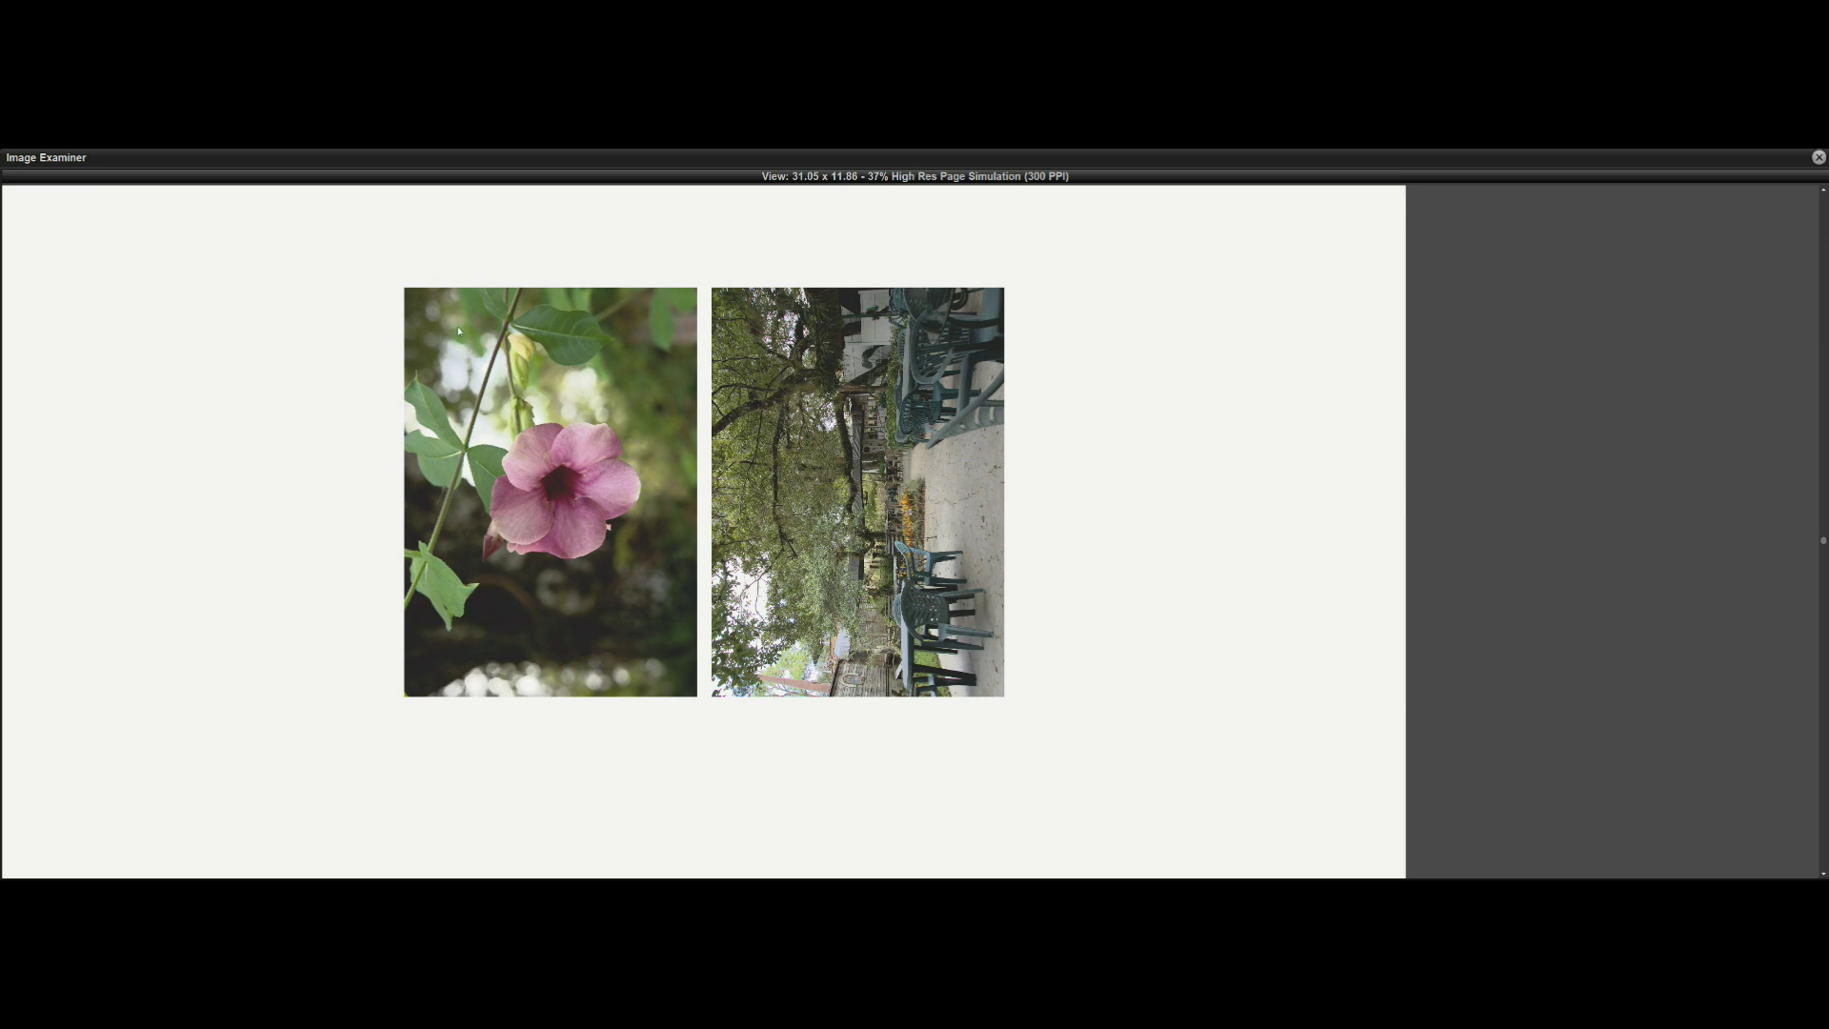
pyautogui.scroll(10, 1088, 486)
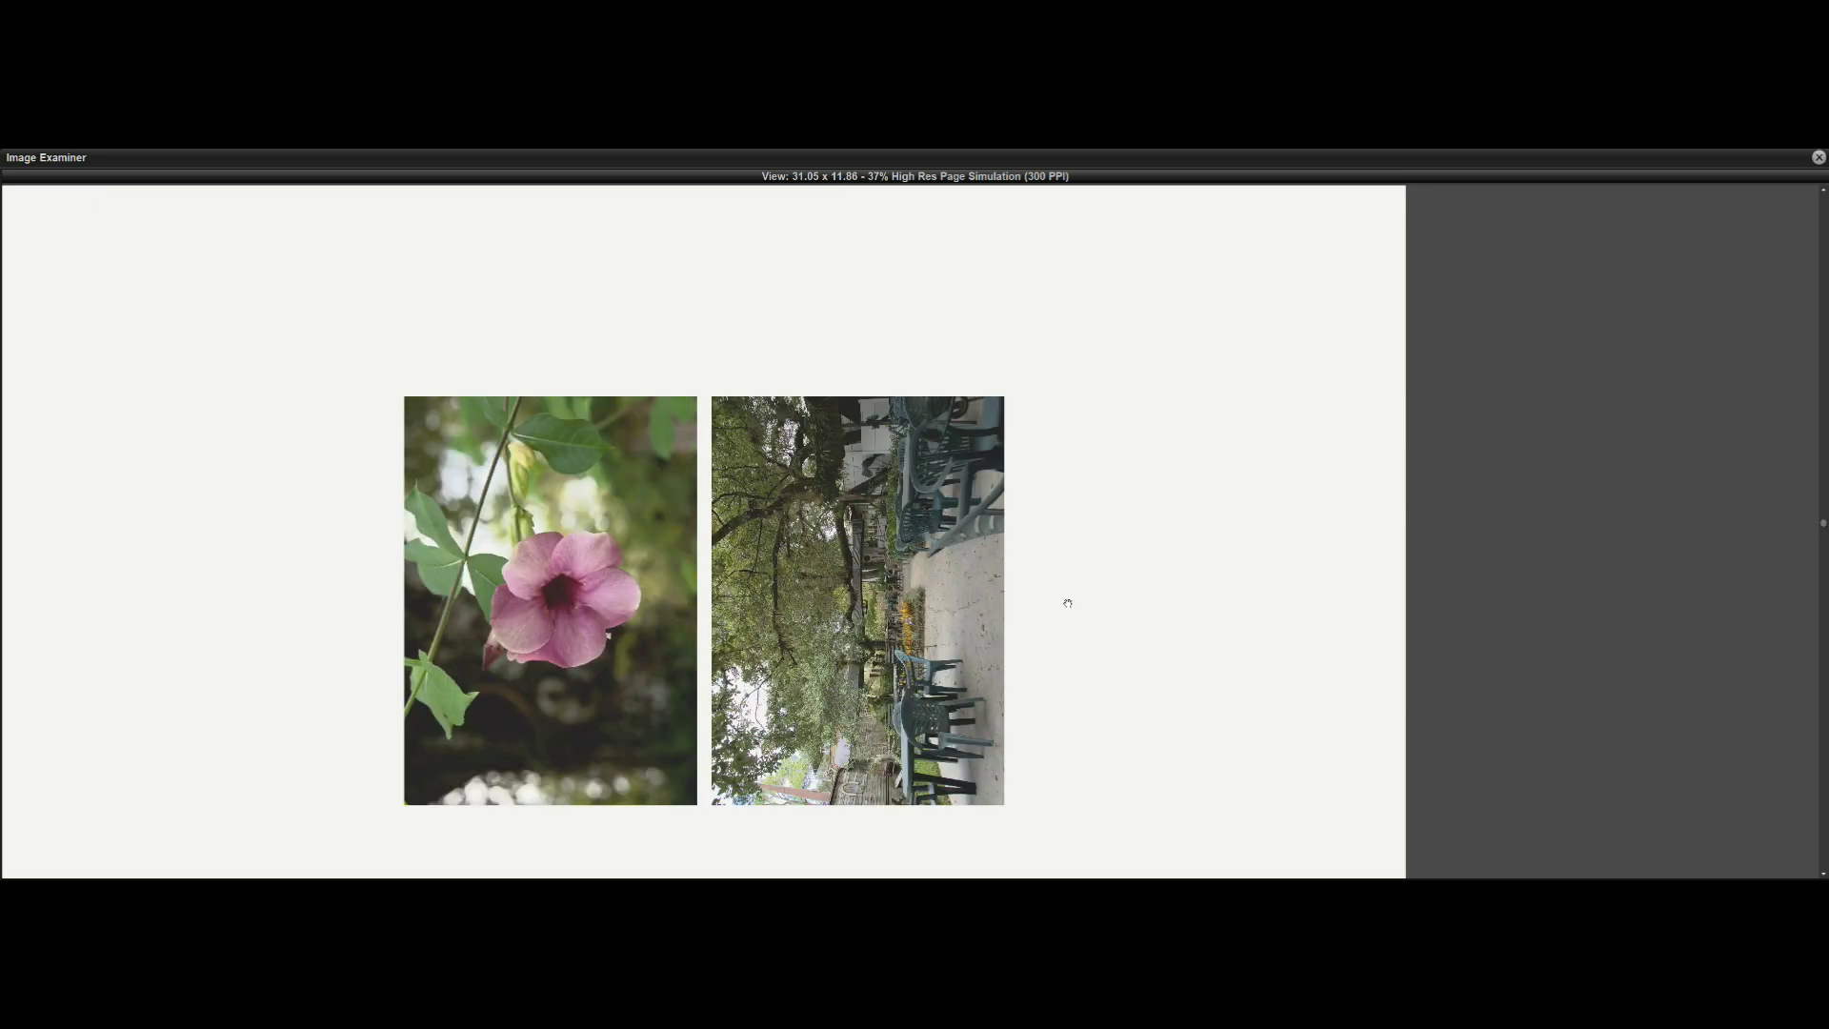
pyautogui.moveTo(1075, 752); pyautogui.dragTo(1065, 271)
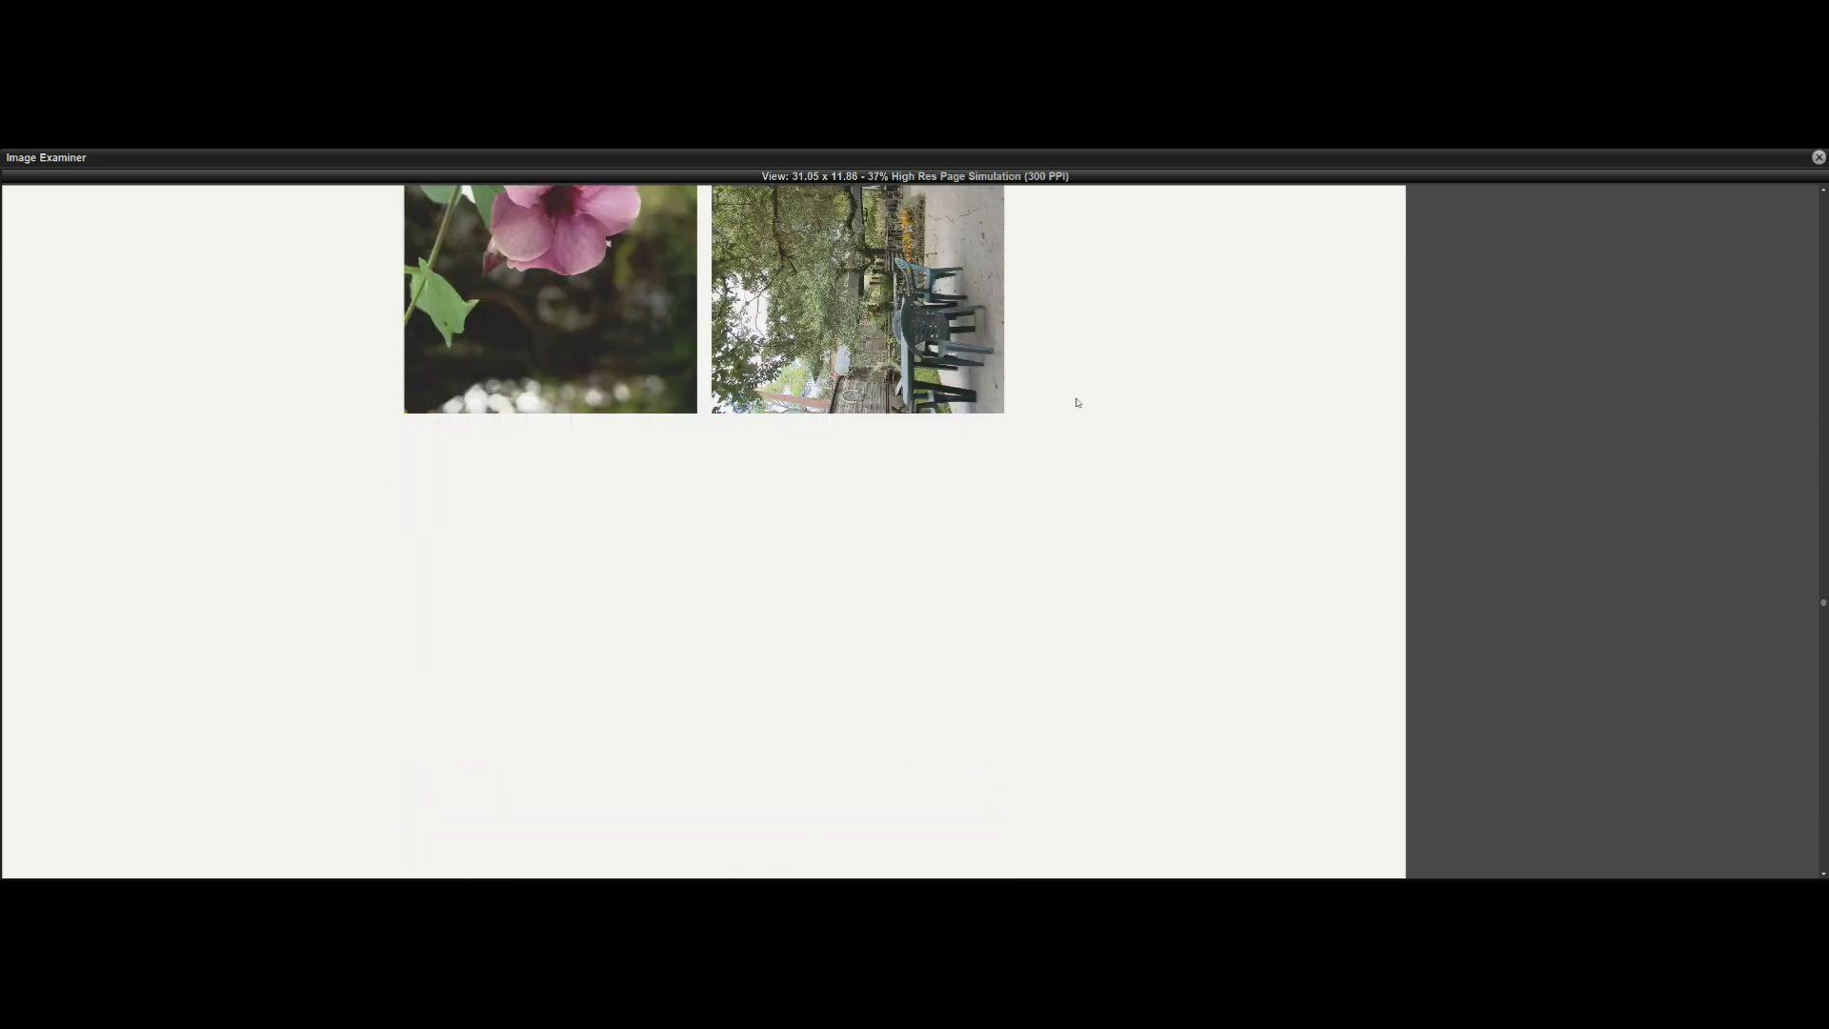
pyautogui.click(1818, 157)
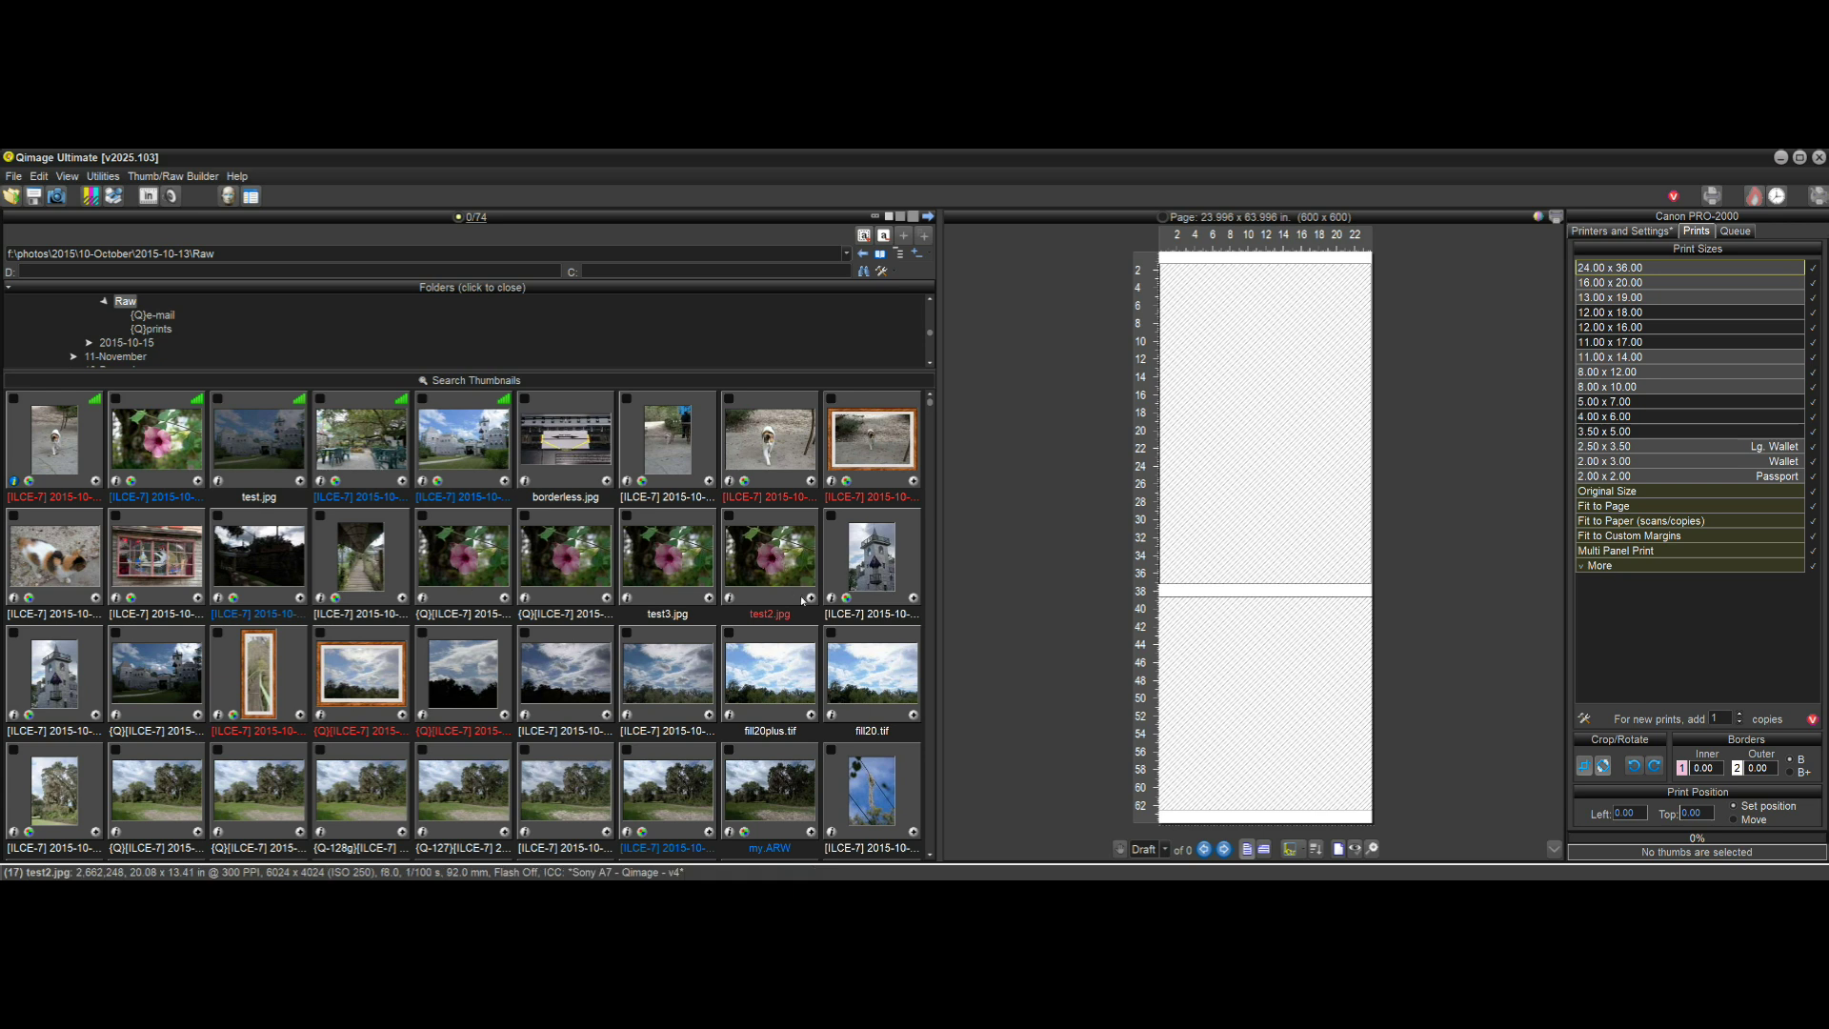
# - Place the pink flower as a 24x36 print on the roll and generate its 300 PPI simulation
pyautogui.click(157, 443)
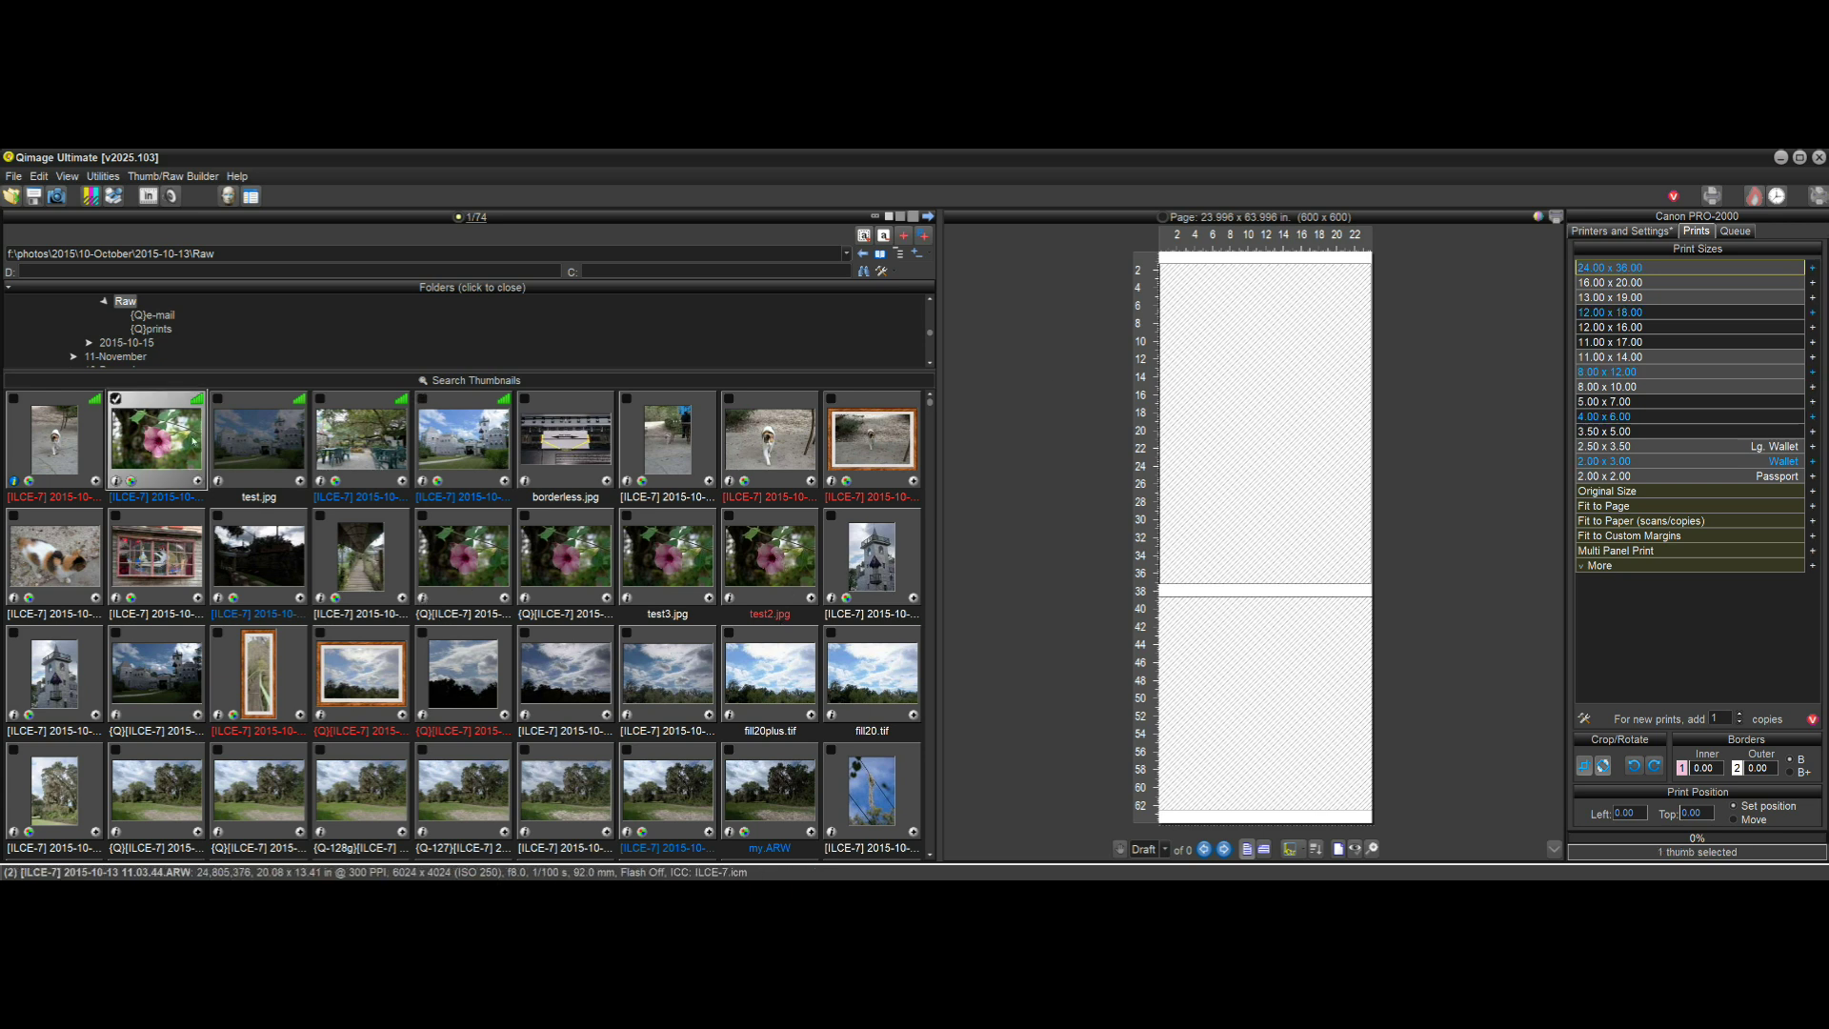
pyautogui.click(1653, 269)
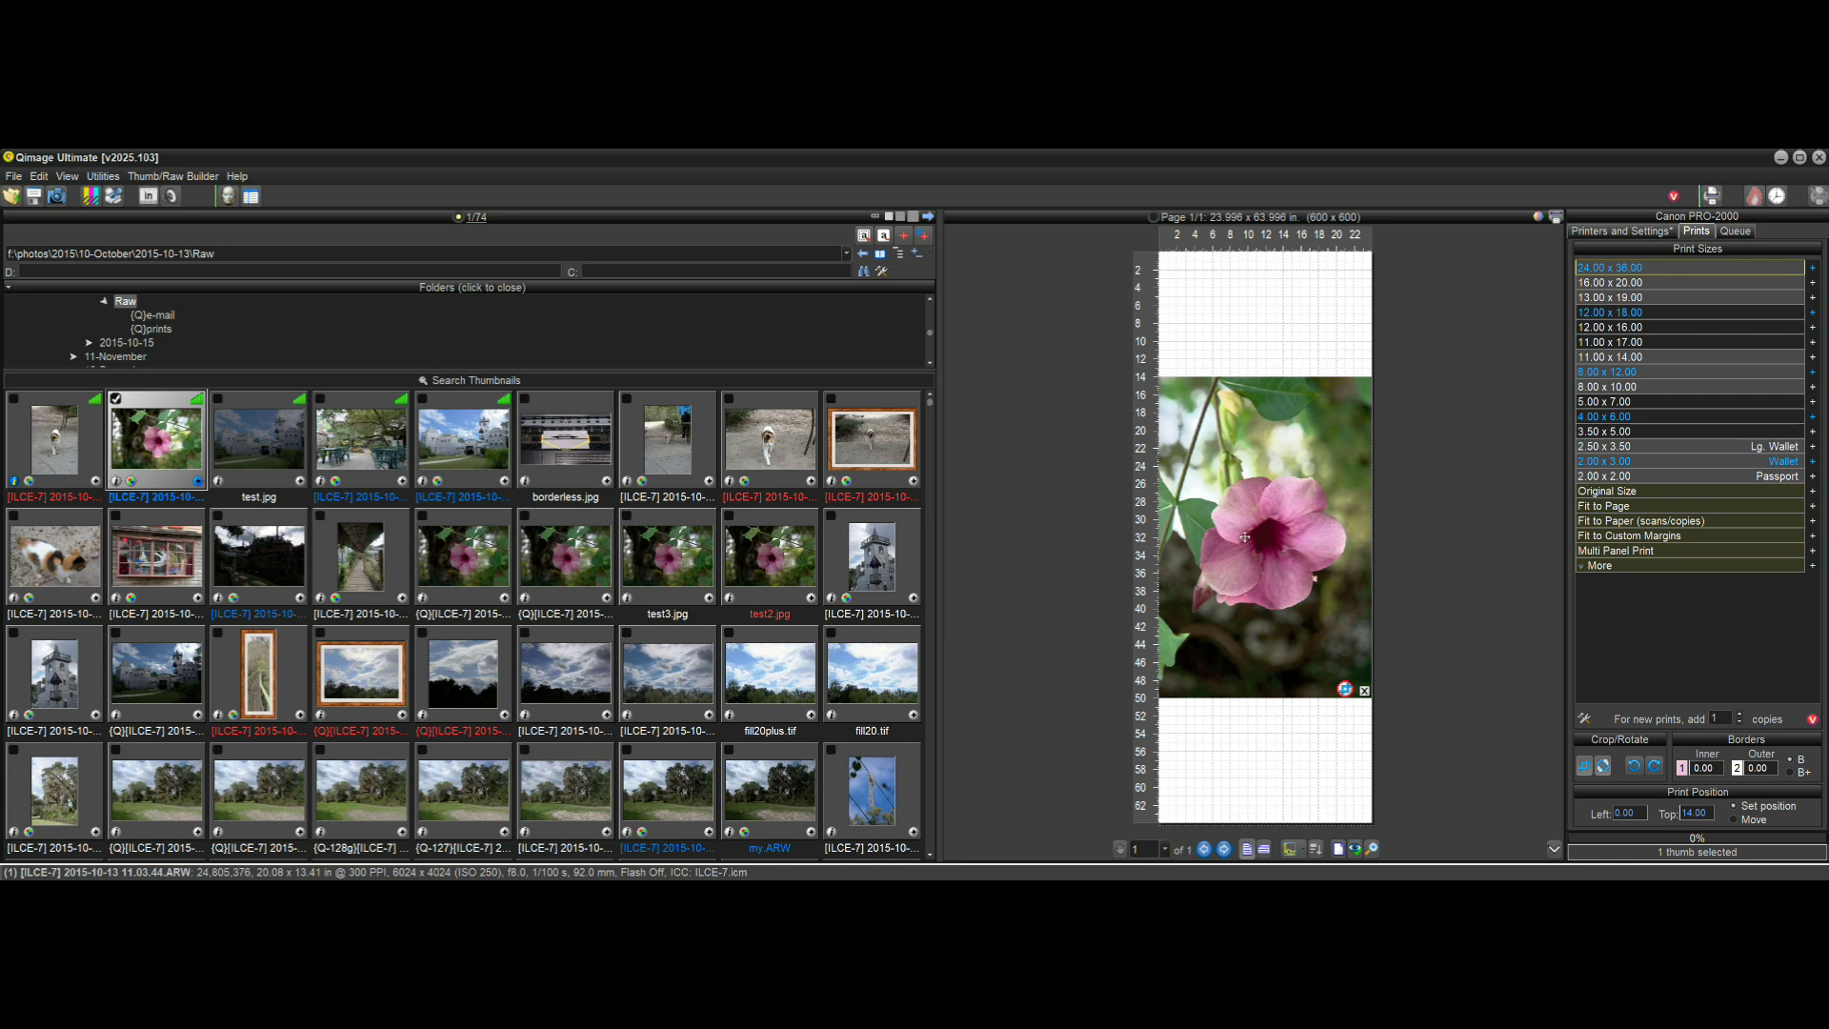
pyautogui.moveTo(1256, 535)
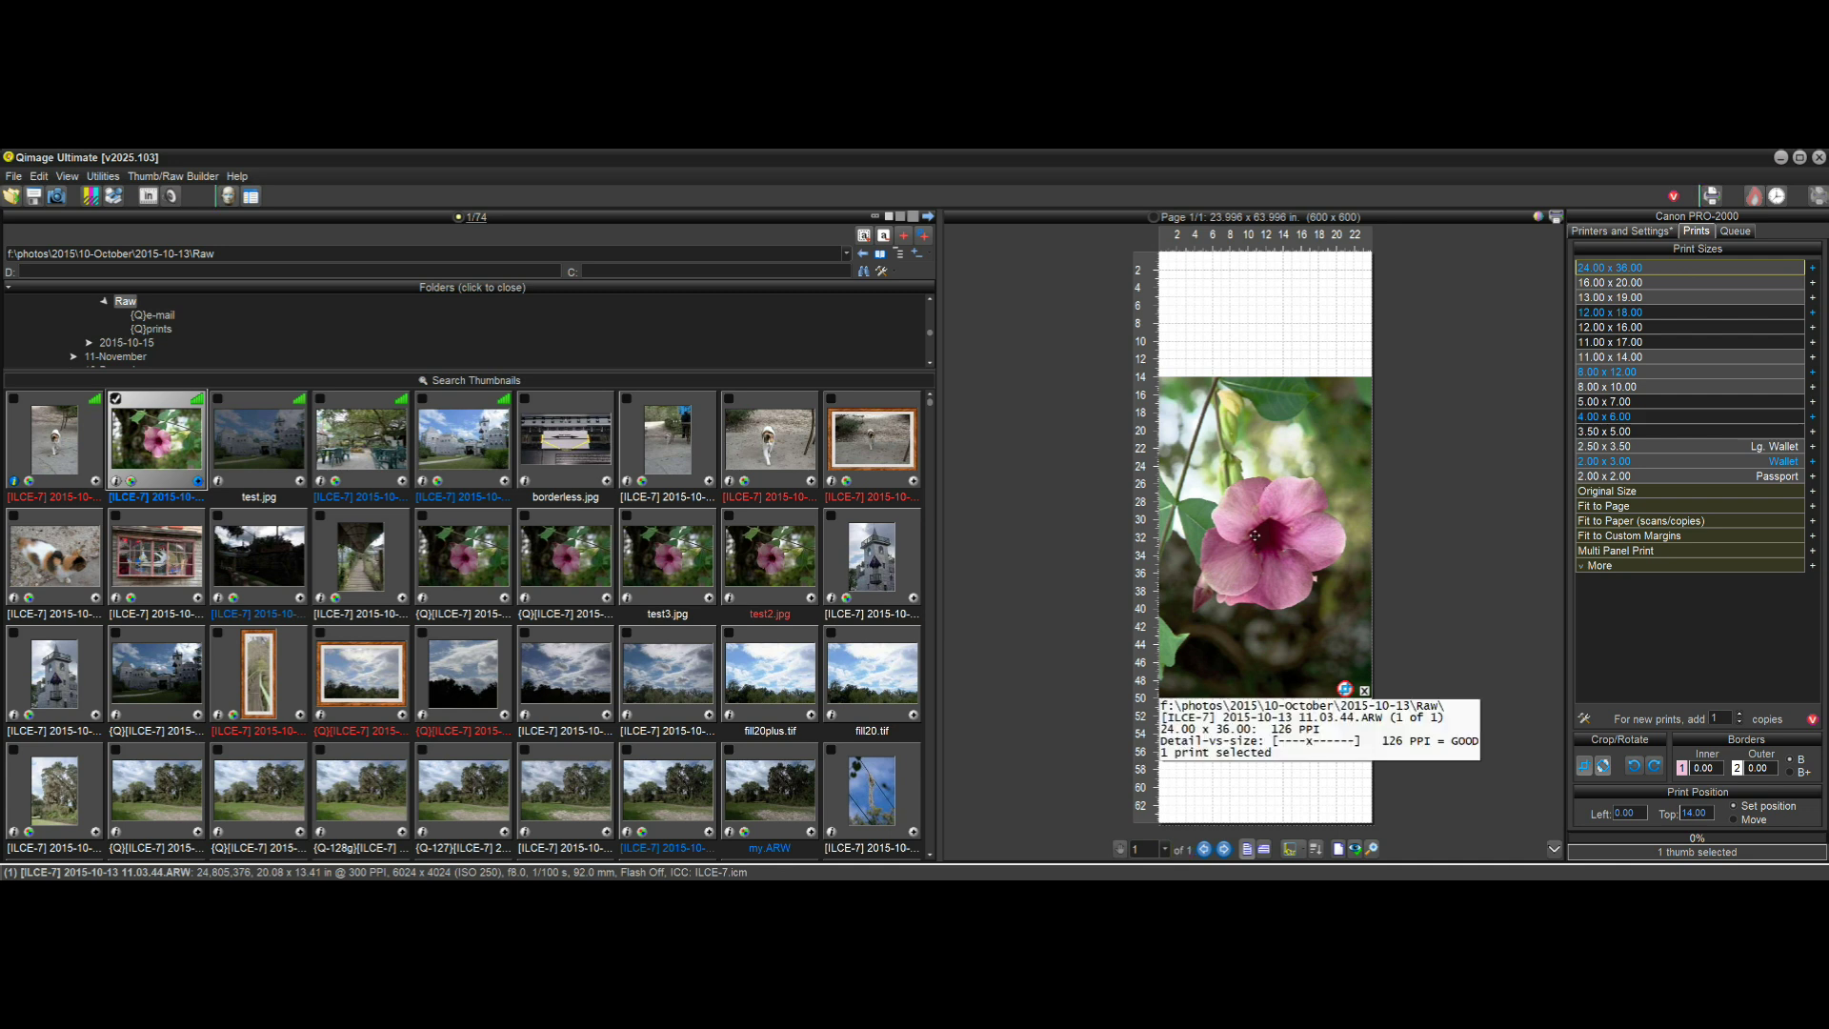
pyautogui.click(1372, 848)
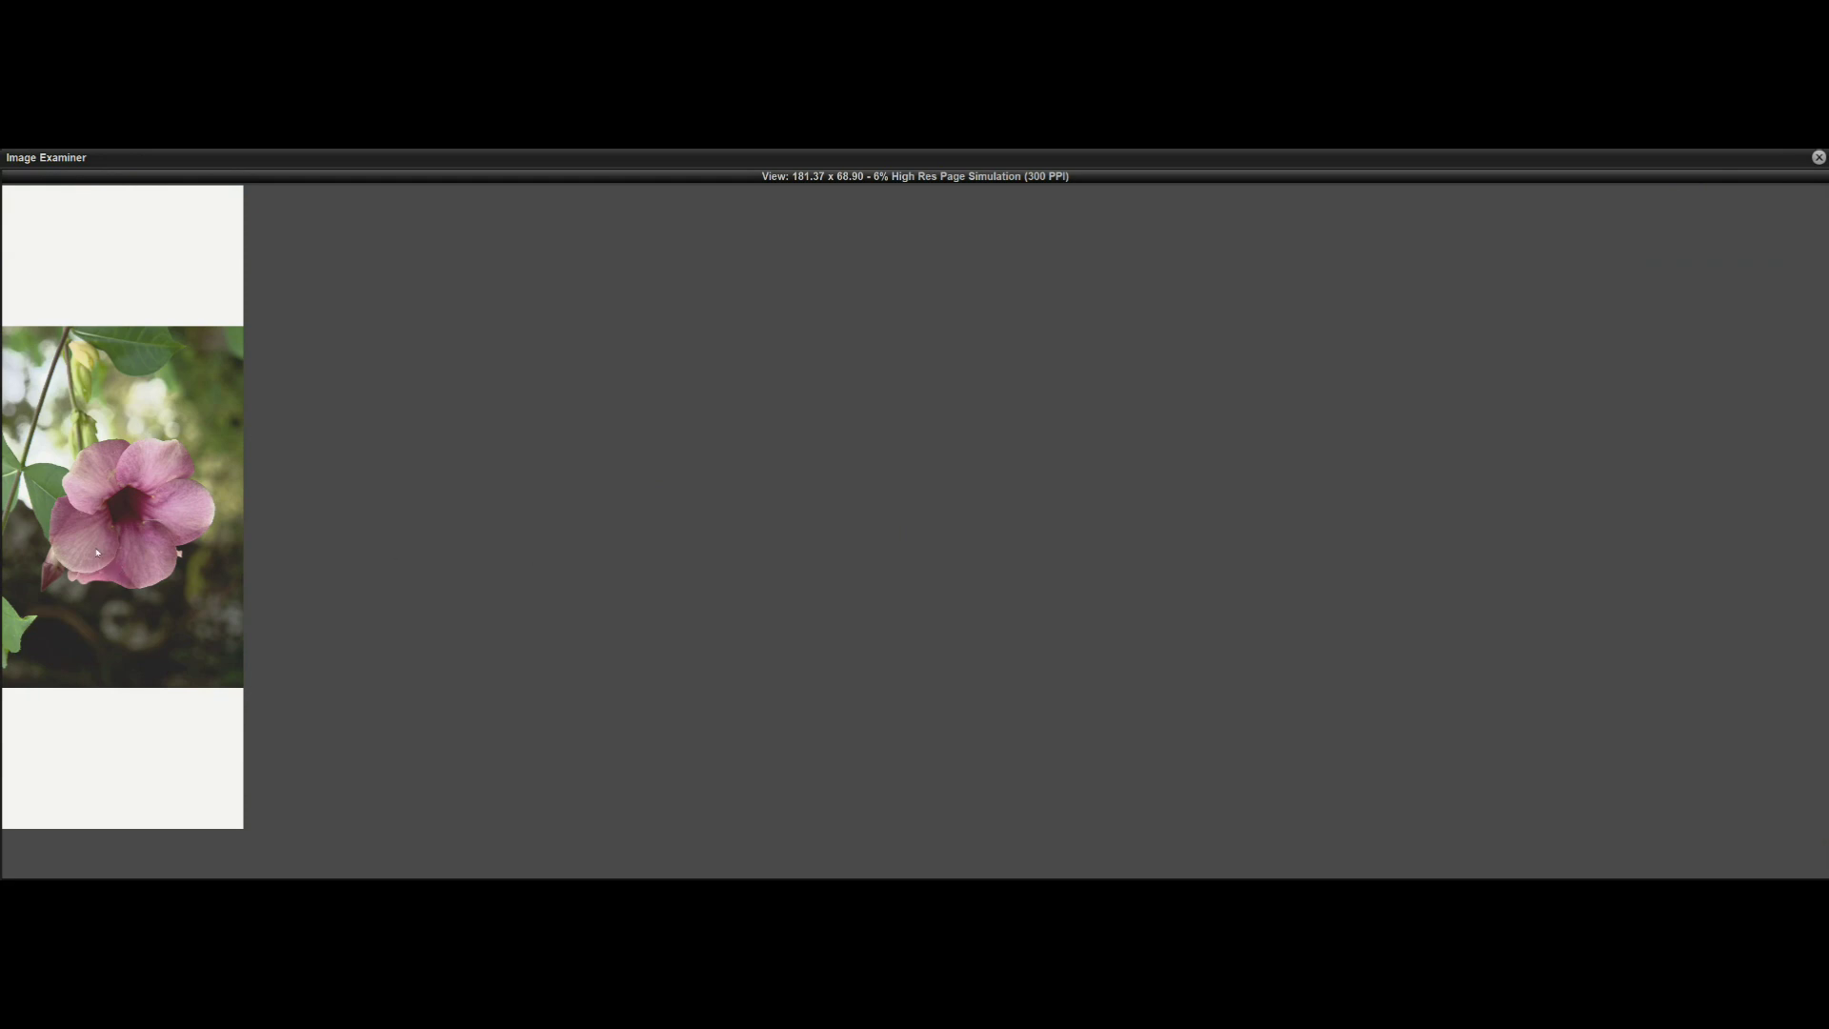
# - Zoom in on the flower in the simulation and pan across its petals
pyautogui.rightClick(122, 481)
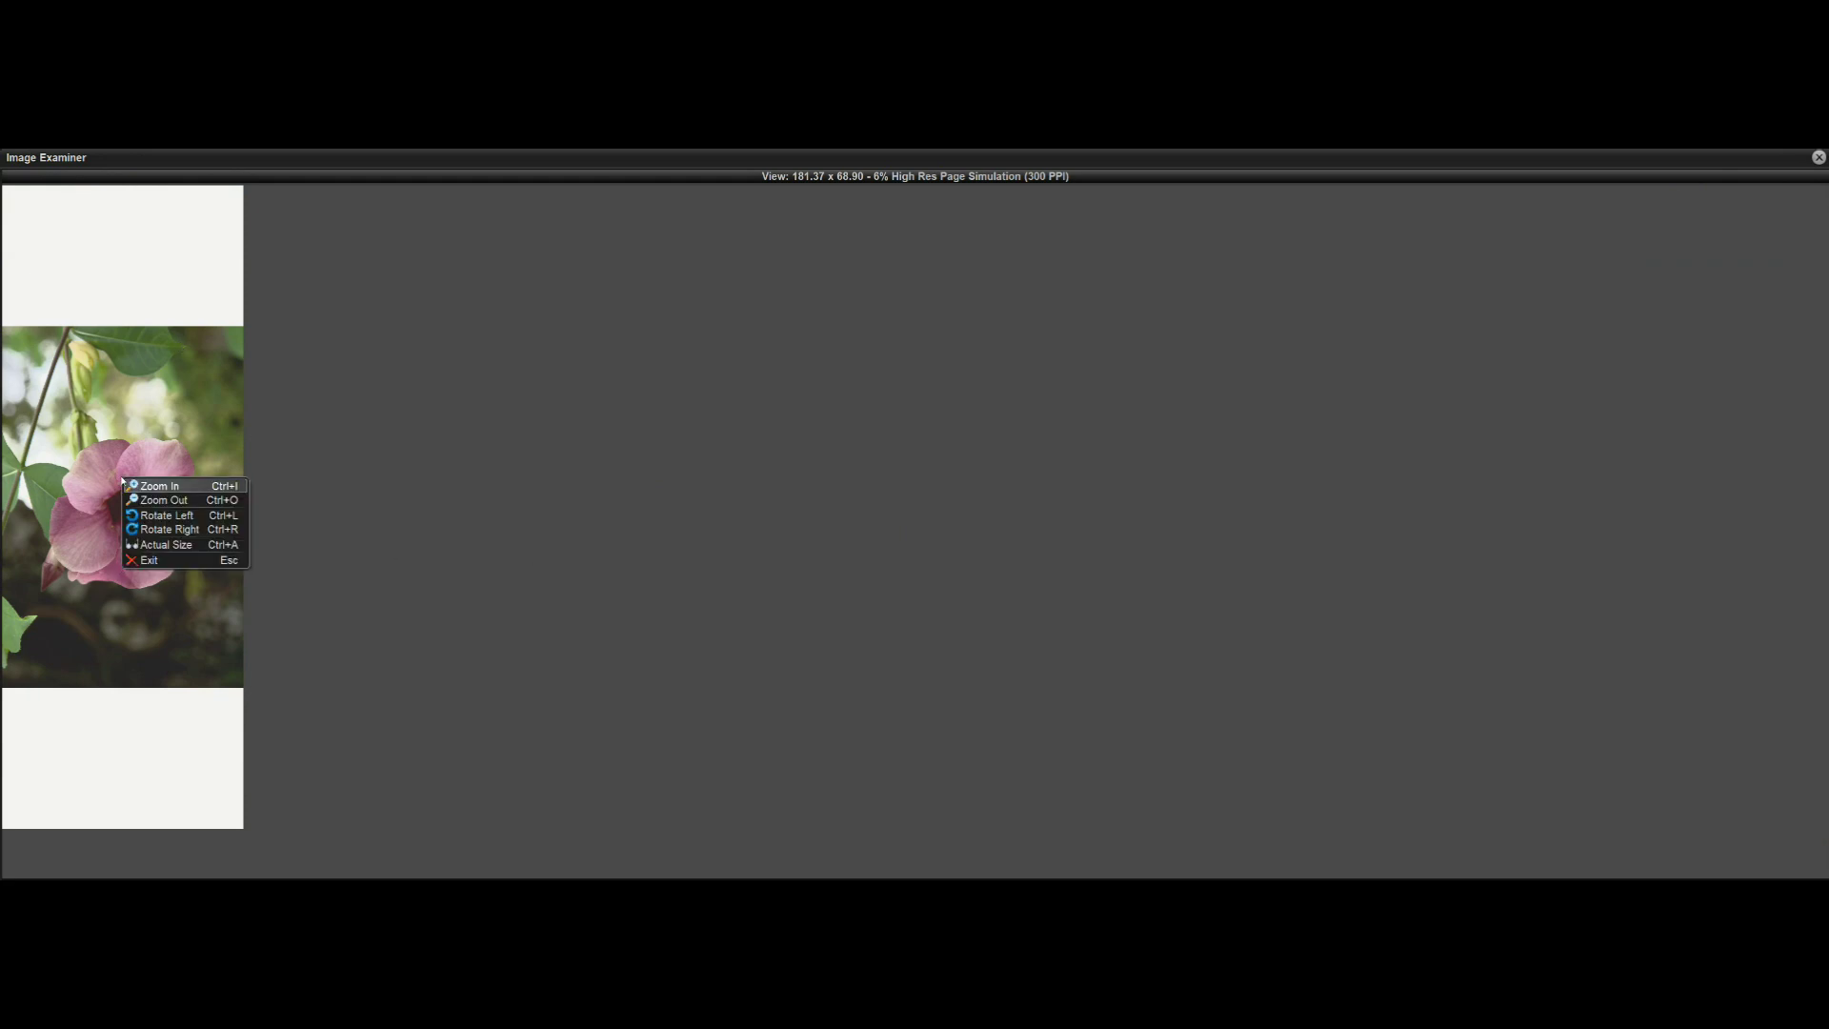
pyautogui.click(160, 544)
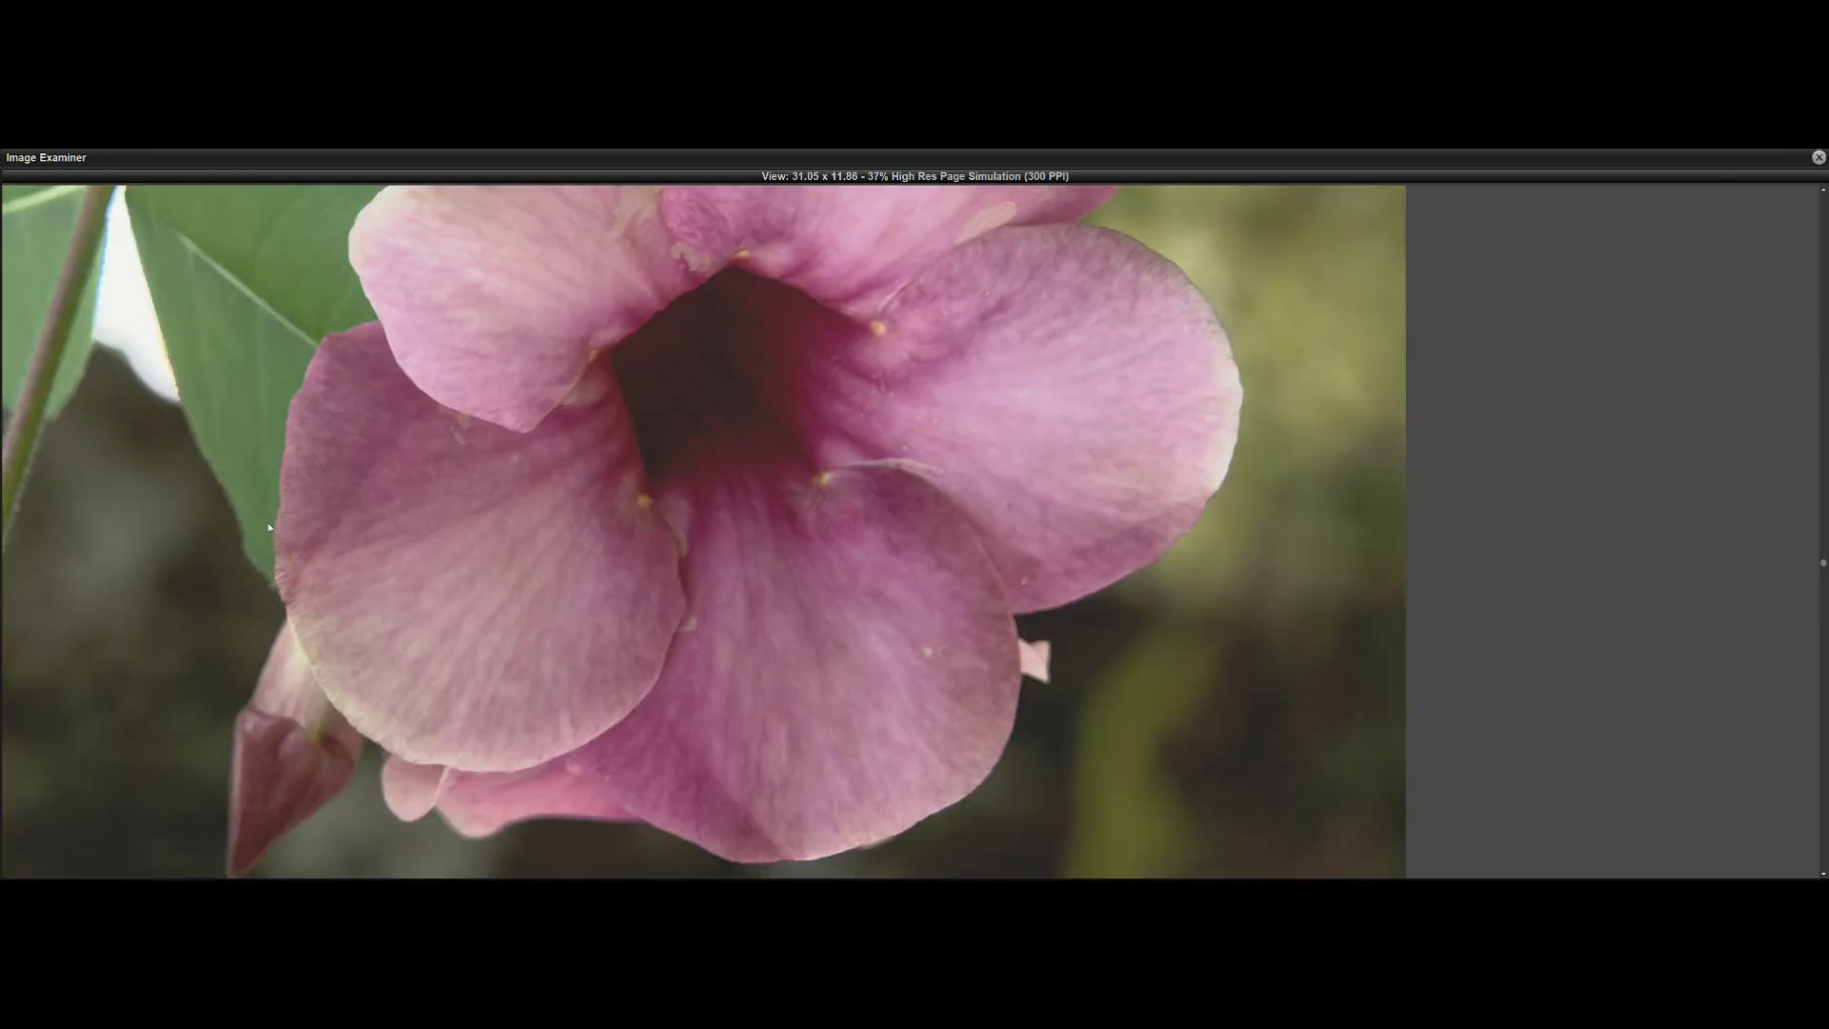
pyautogui.scroll(5, 734, 476)
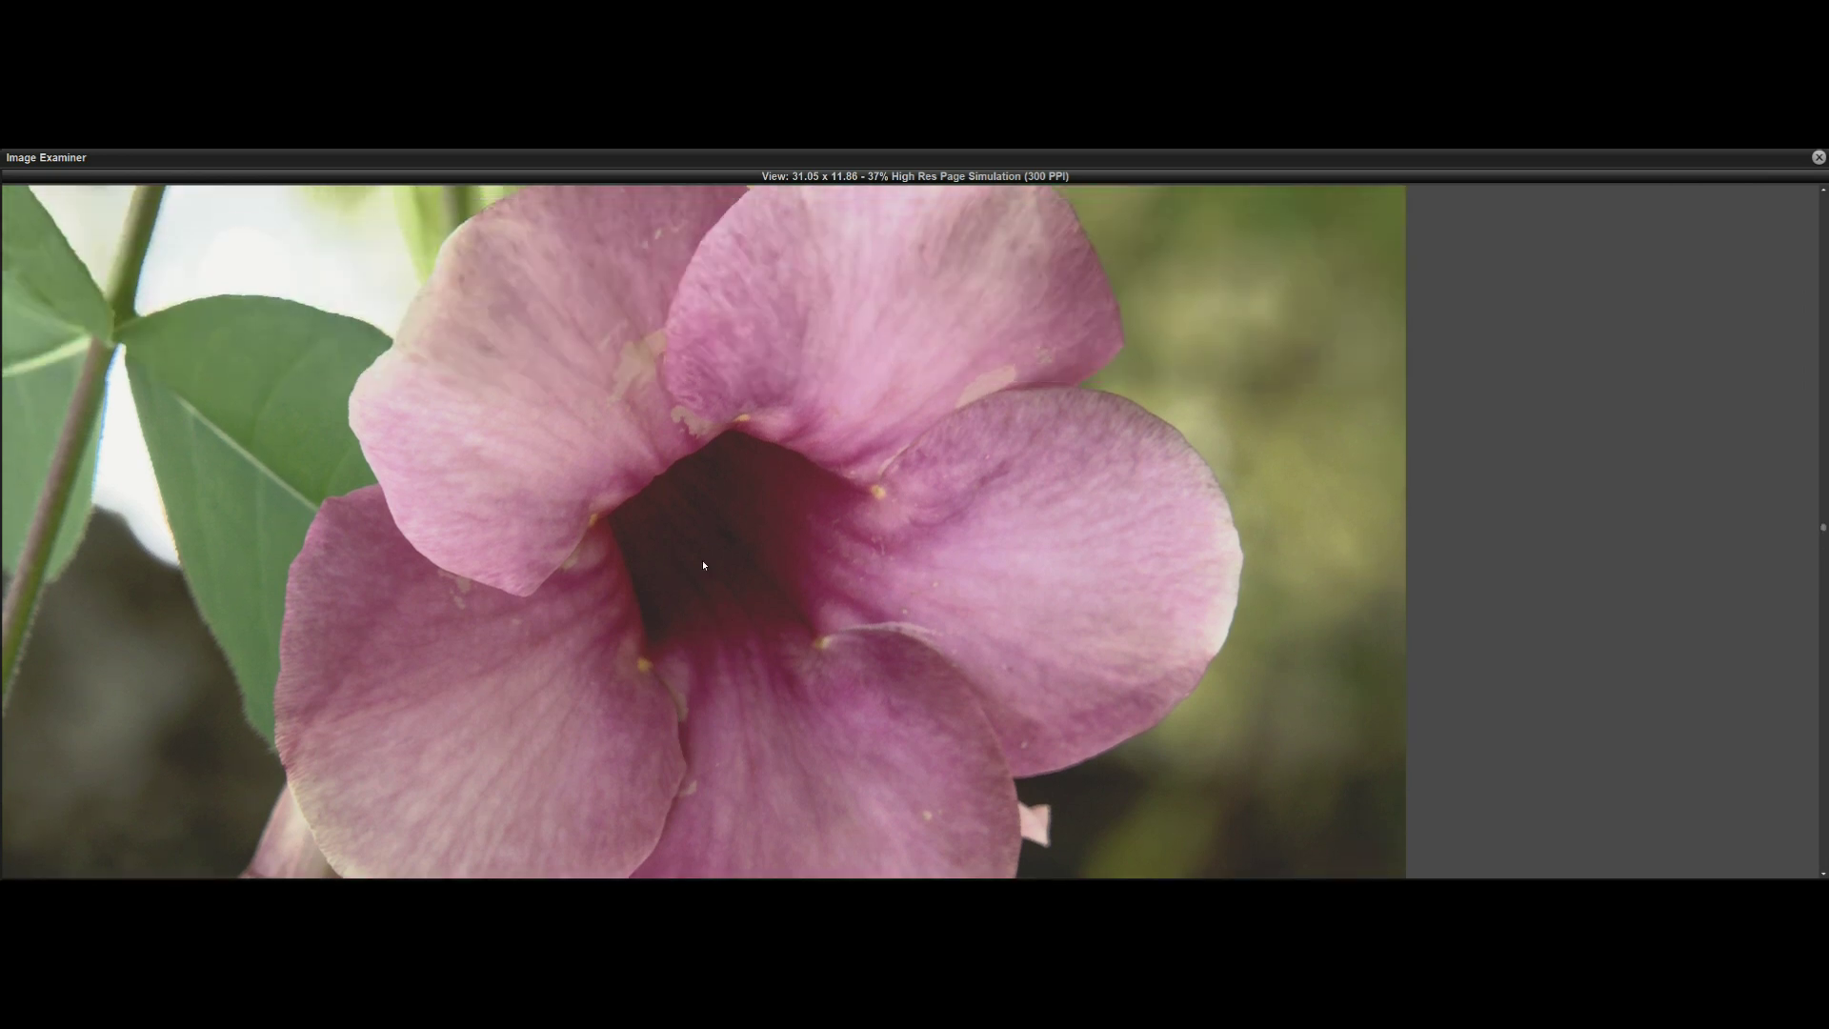
pyautogui.scroll(-3, 760, 676)
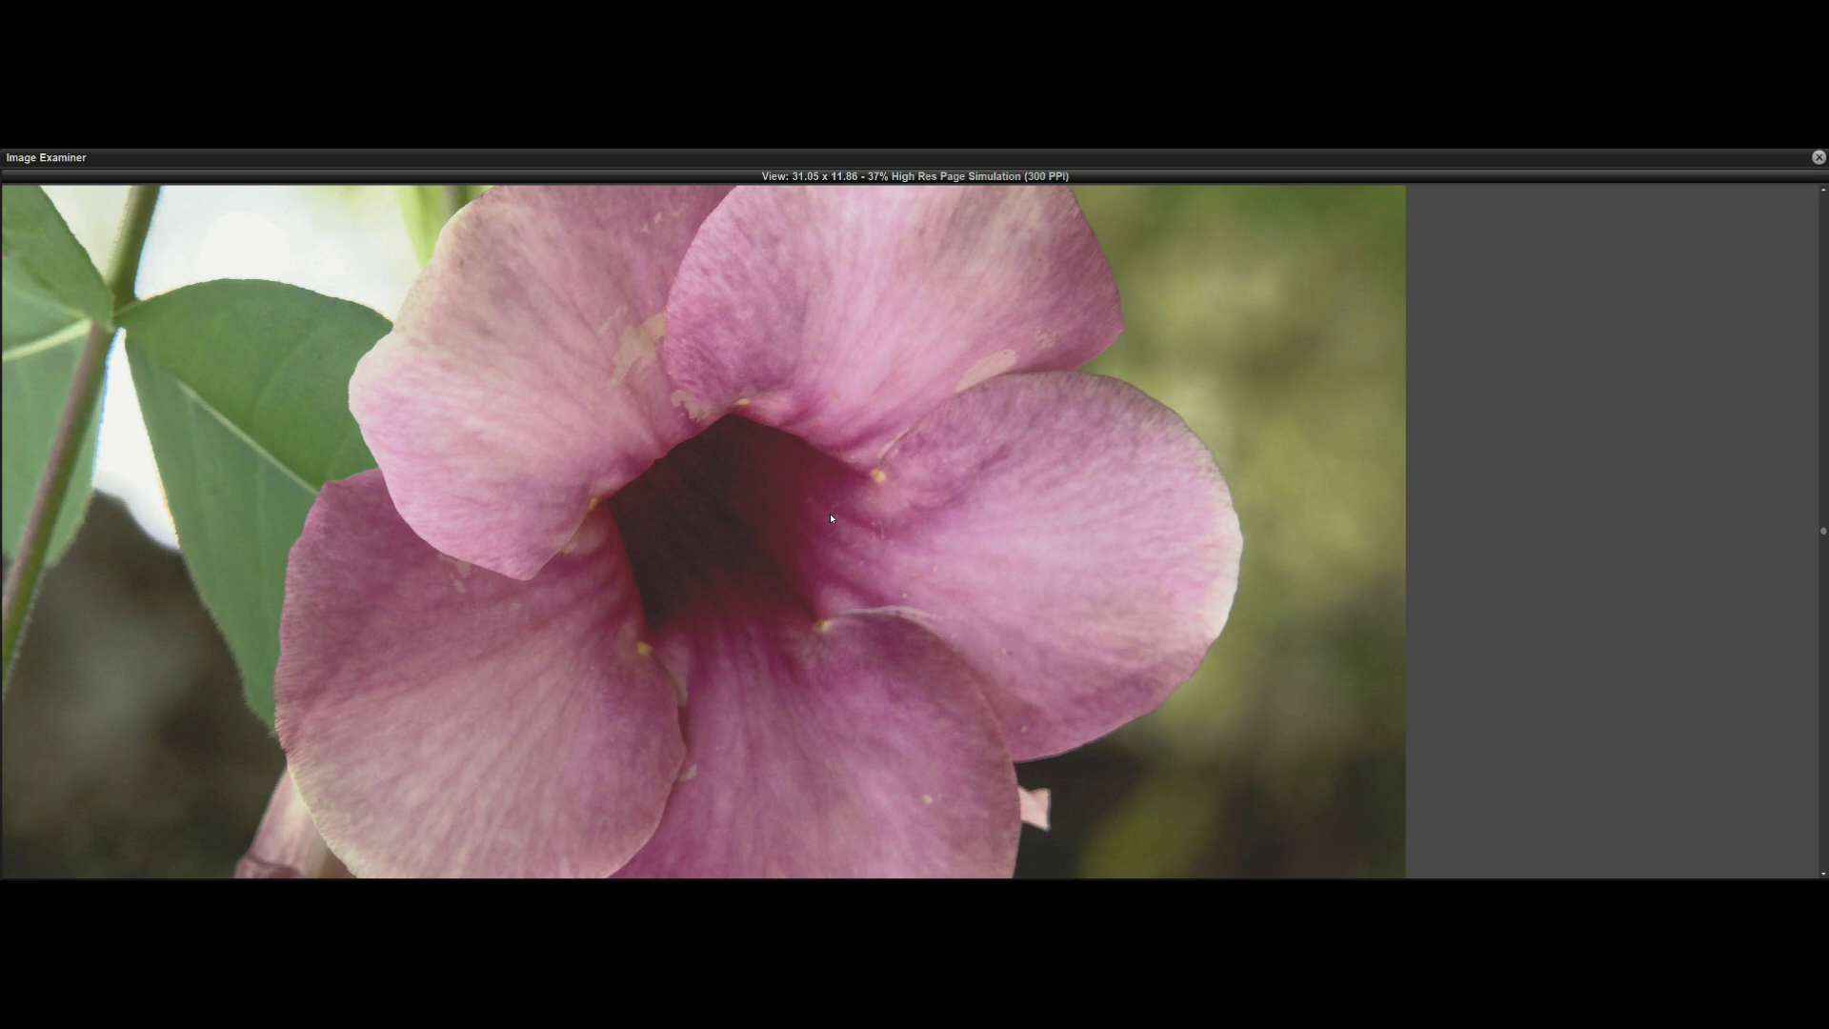
pyautogui.scroll(-15, 1042, 700)
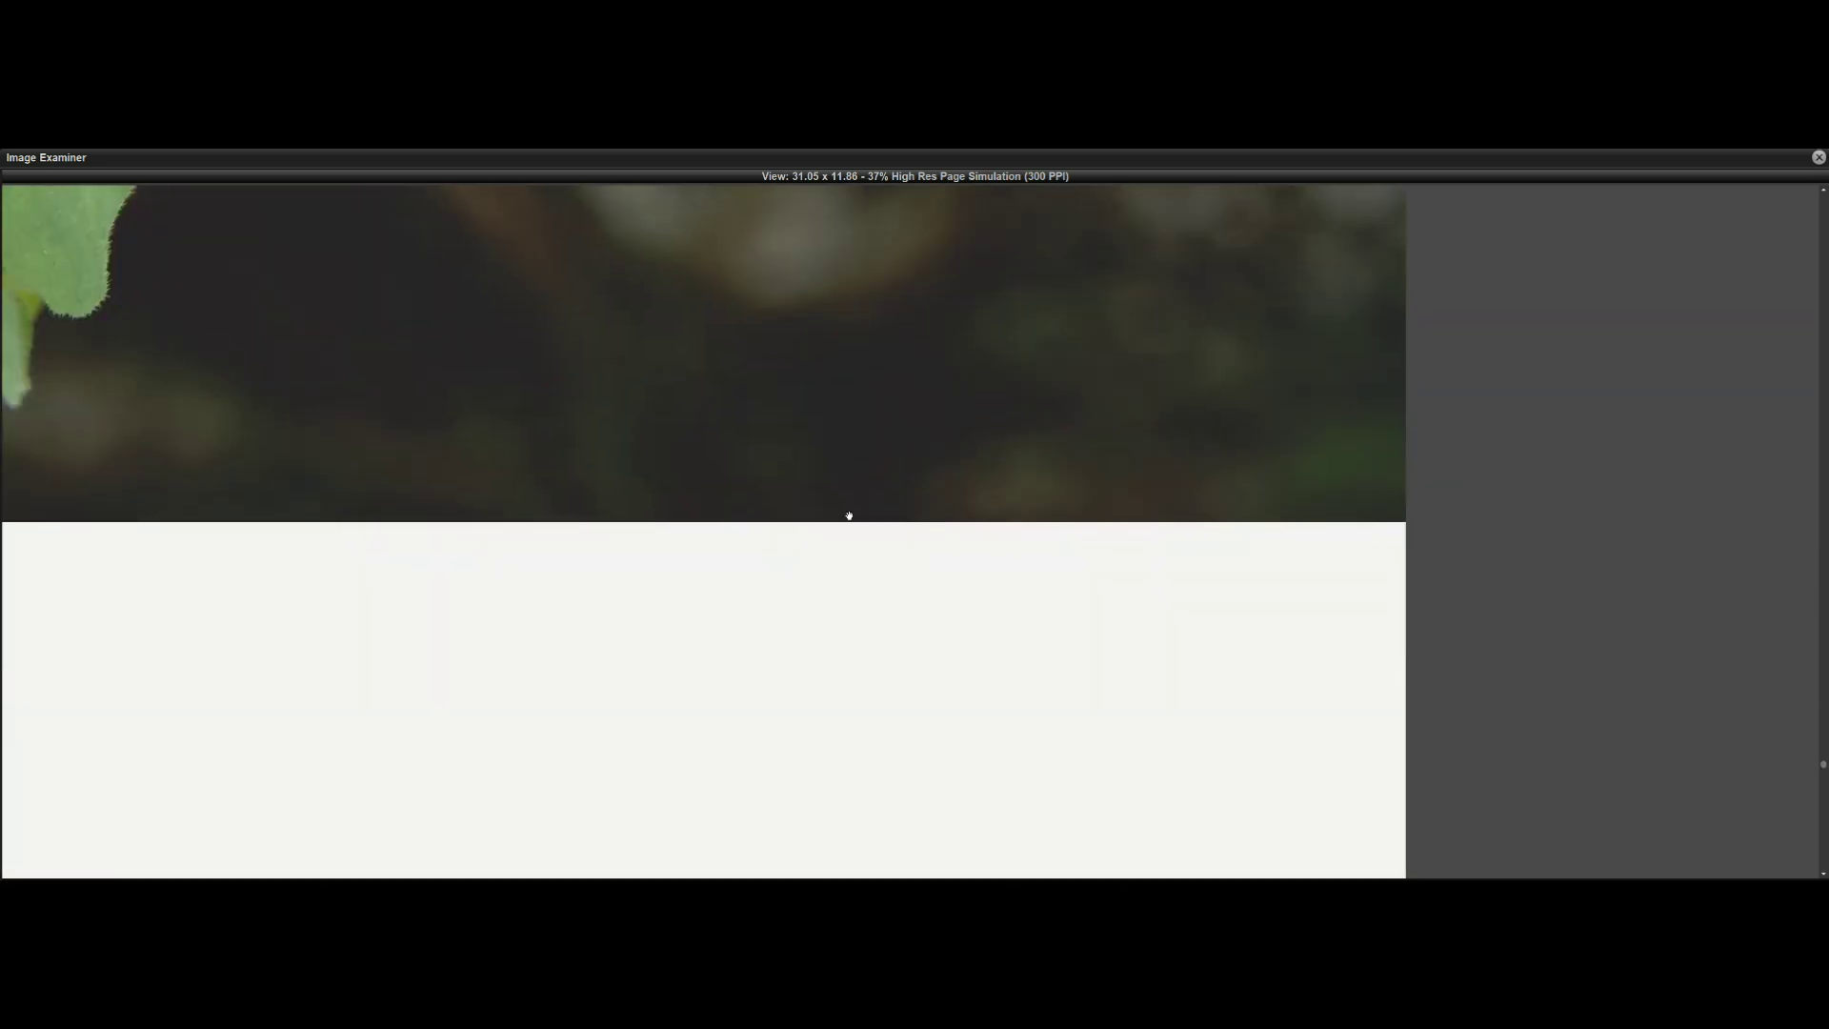
pyautogui.moveTo(850, 515); pyautogui.dragTo(855, 730)
pyautogui.scroll(20, 855, 731)
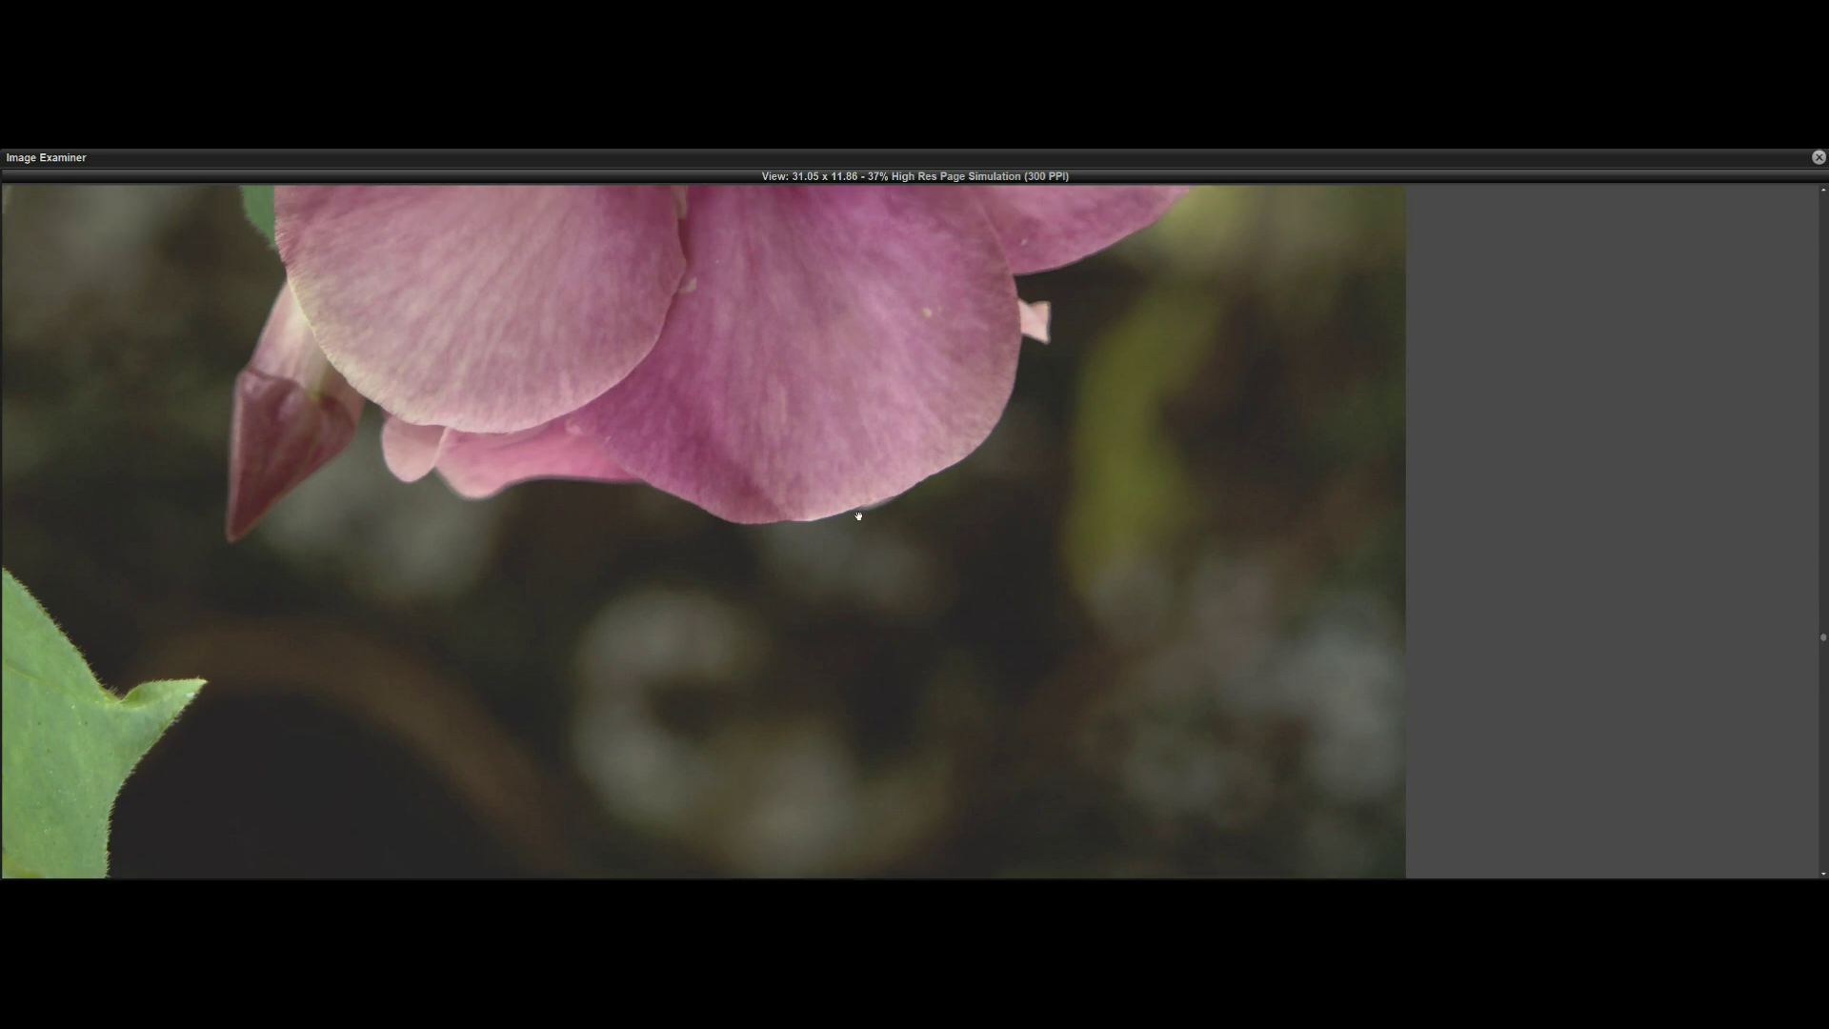
pyautogui.scroll(10, 874, 737)
pyautogui.scroll(-10, 1000, 604)
pyautogui.scroll(-5, 931, 620)
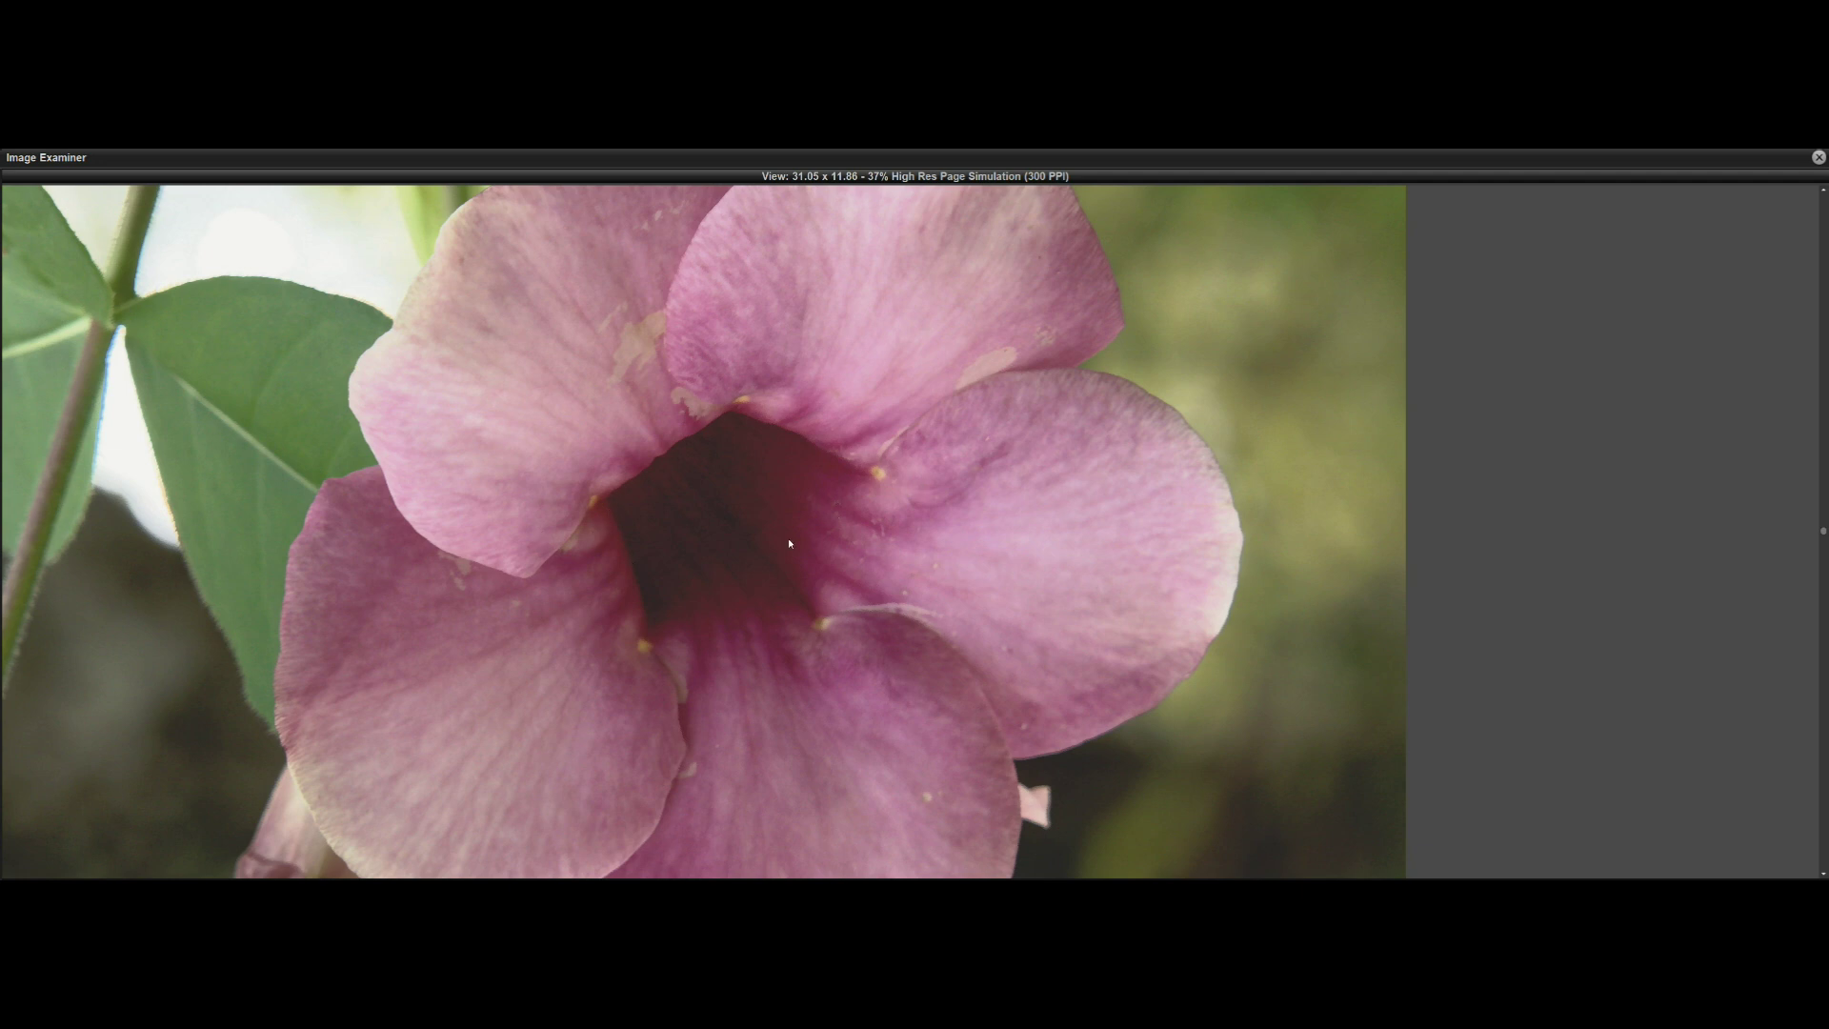
# - Dismiss the viewing options menu and close the page simulation
pyautogui.rightClick(894, 449)
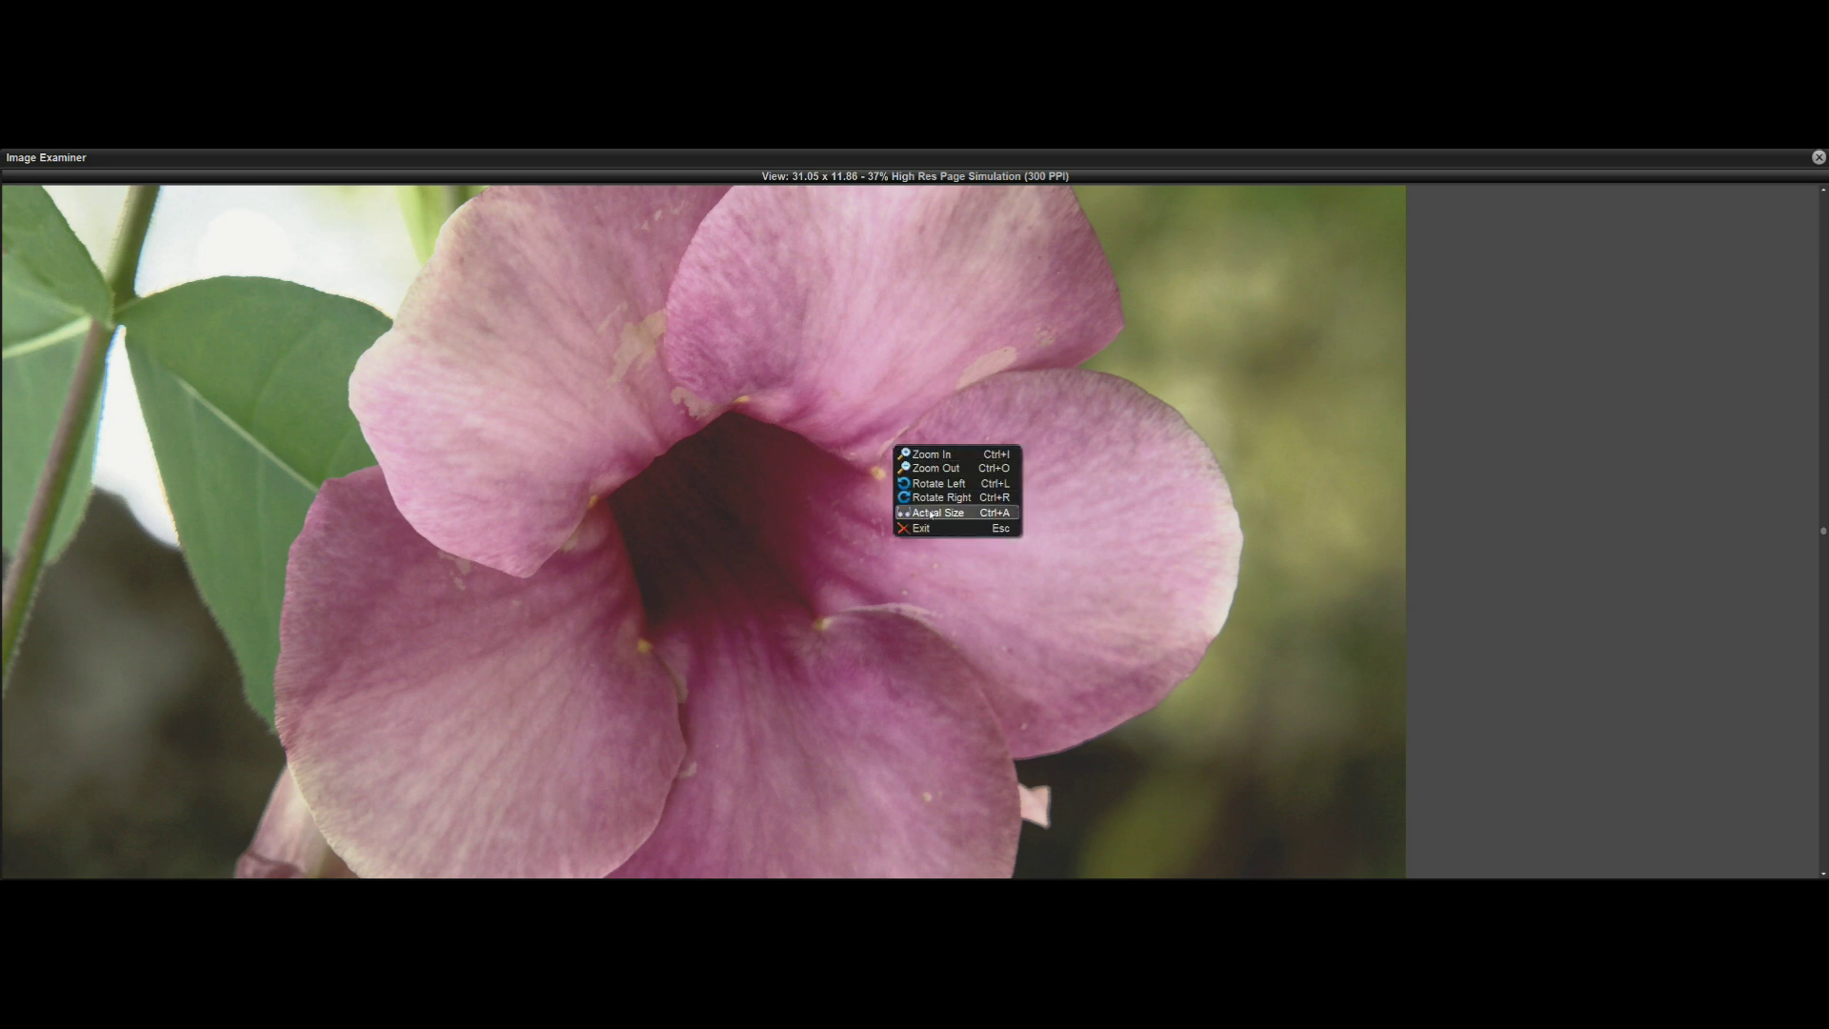
pyautogui.press('Escape')
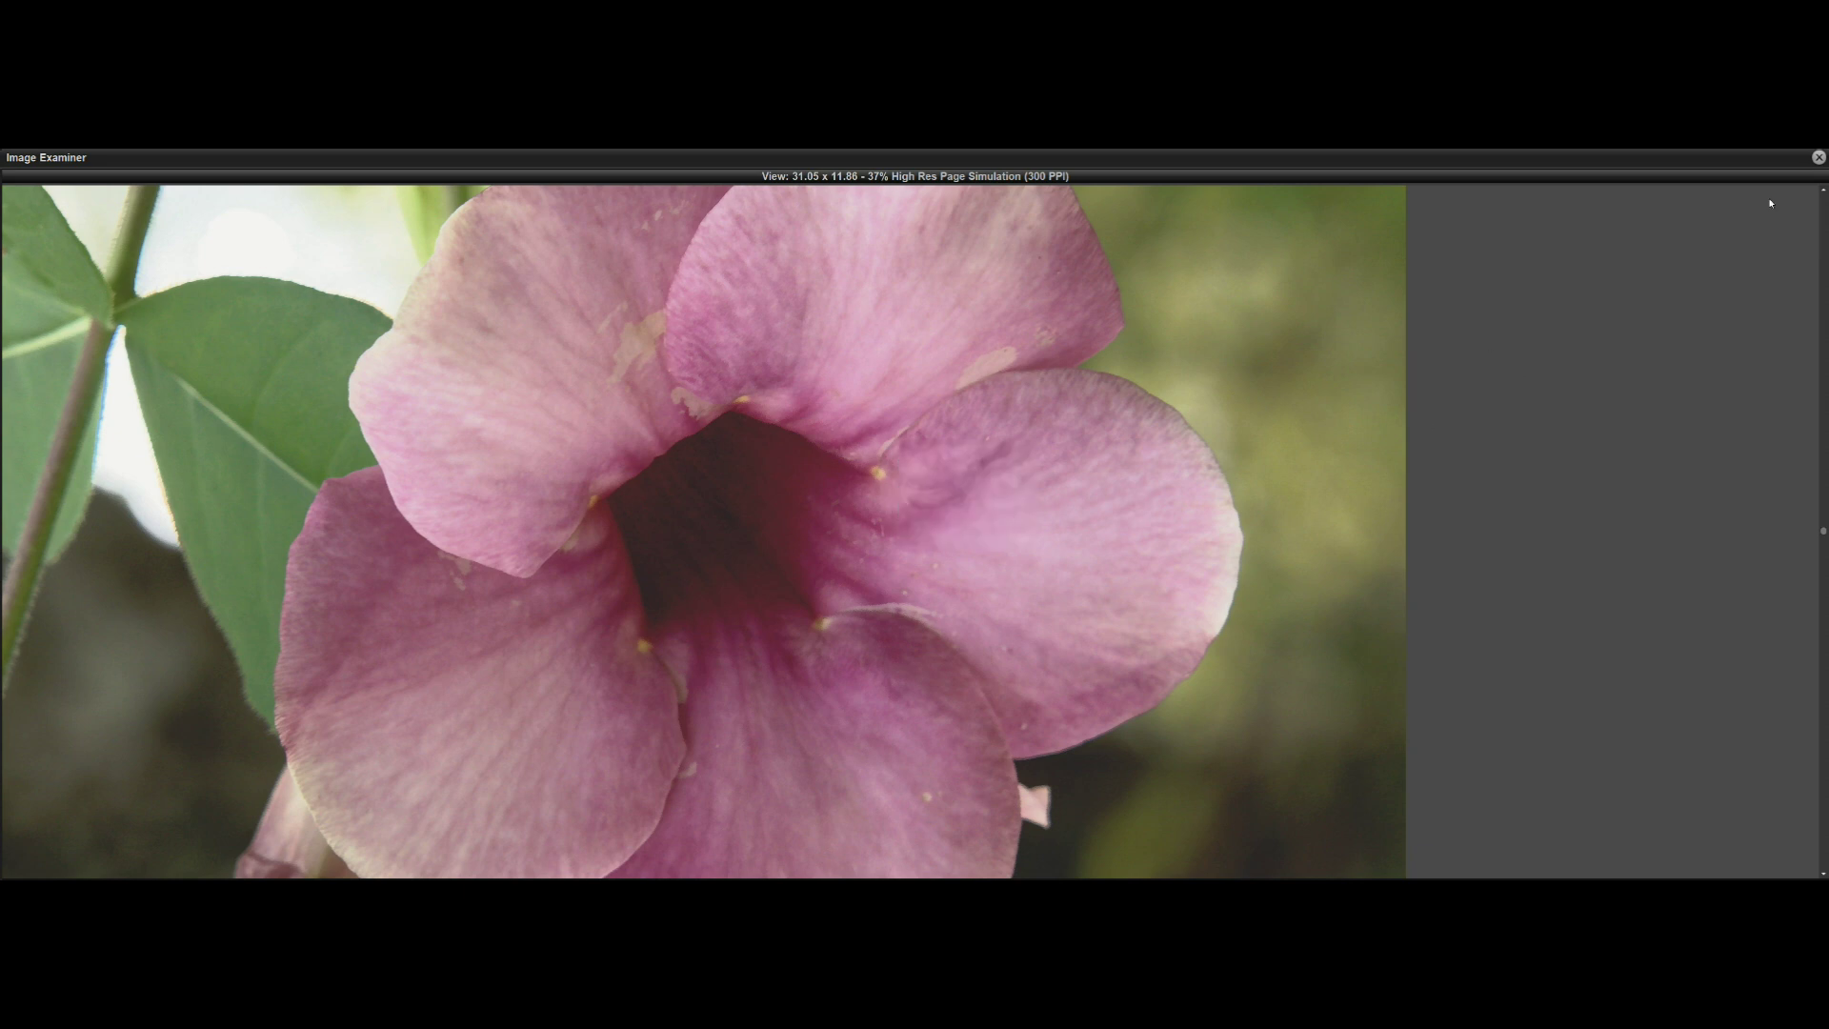
pyautogui.click(1819, 157)
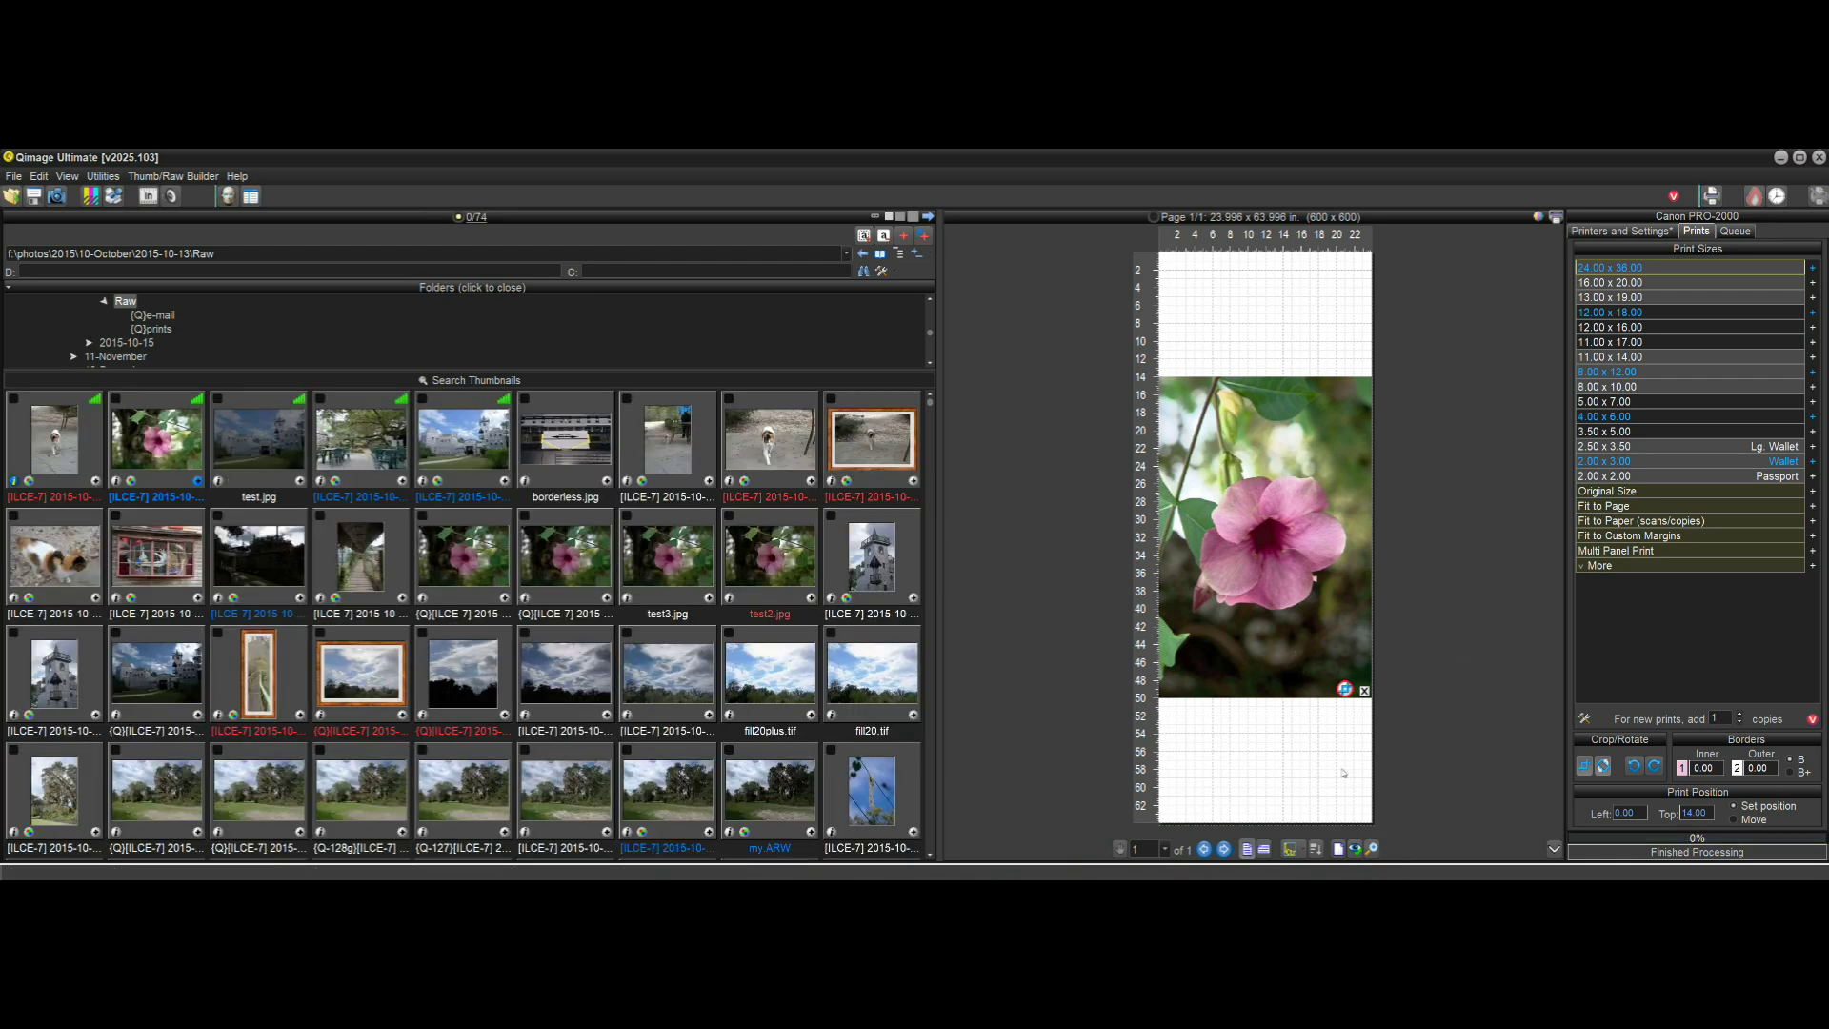
# - Swap the large flower print for an 8.00 x 10.00 print and generate its roll-page simulation
pyautogui.click(1363, 691)
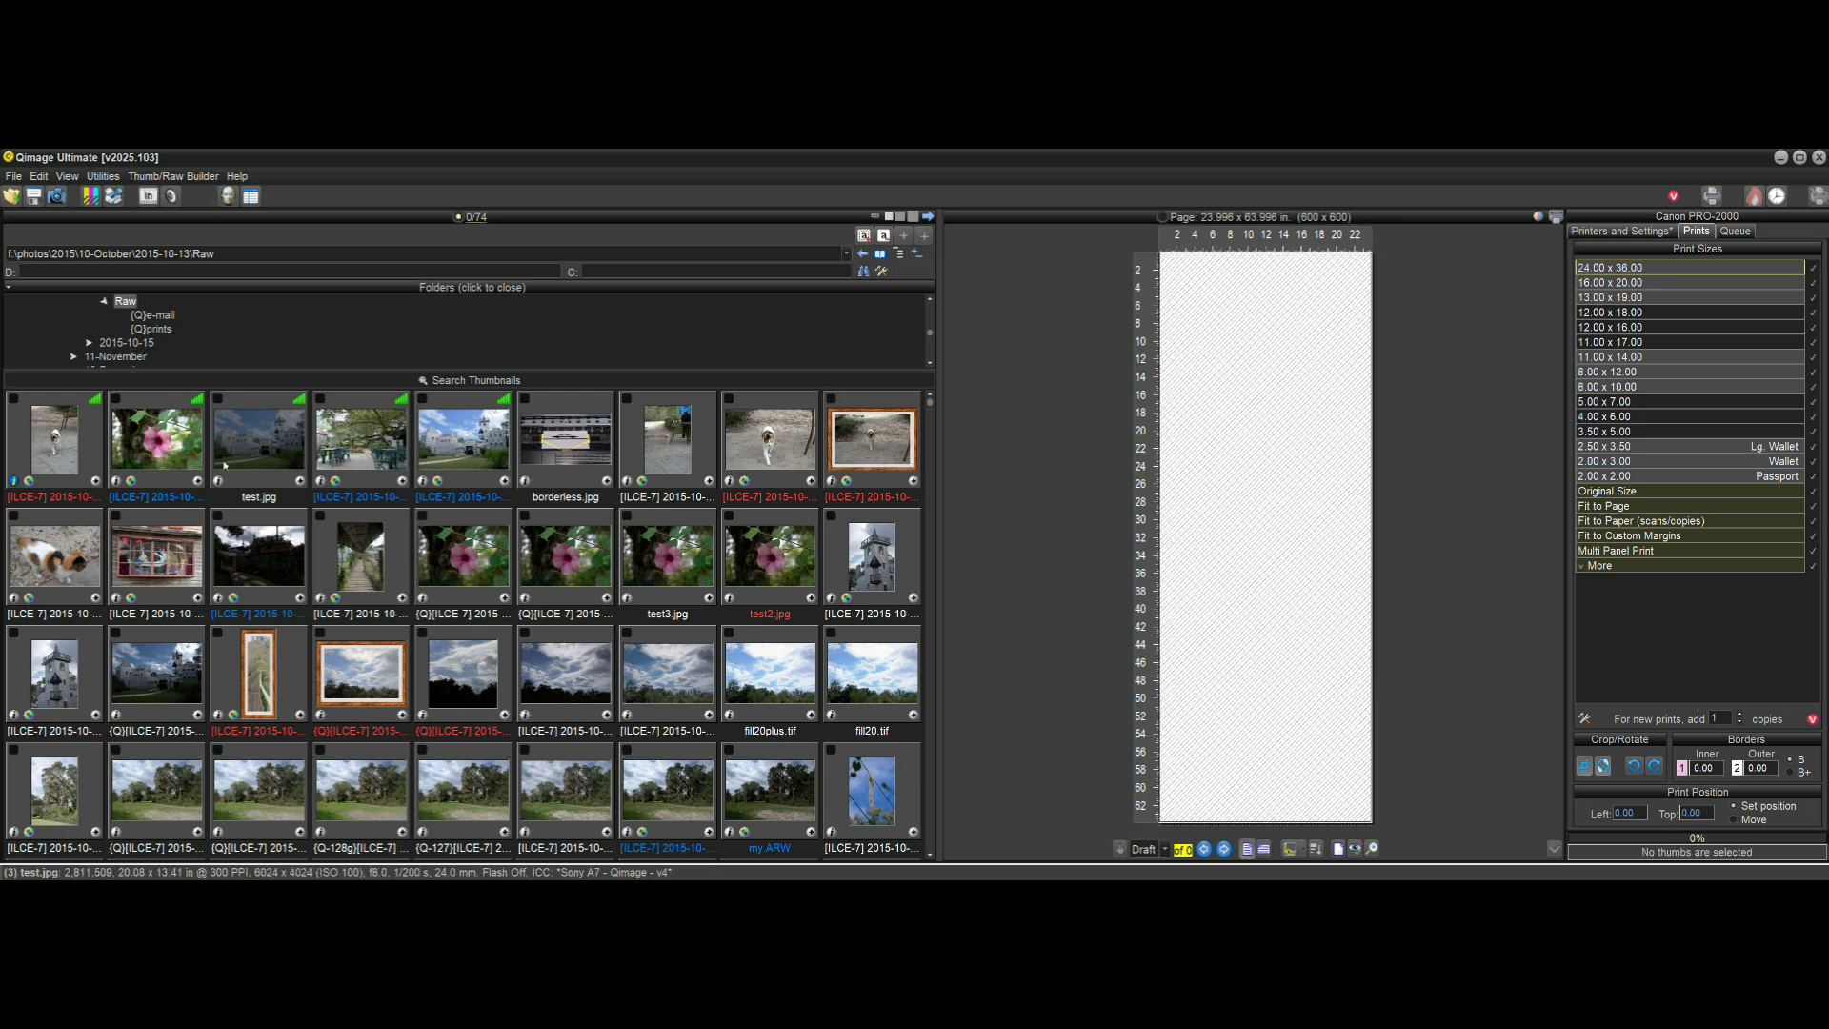
pyautogui.click(157, 438)
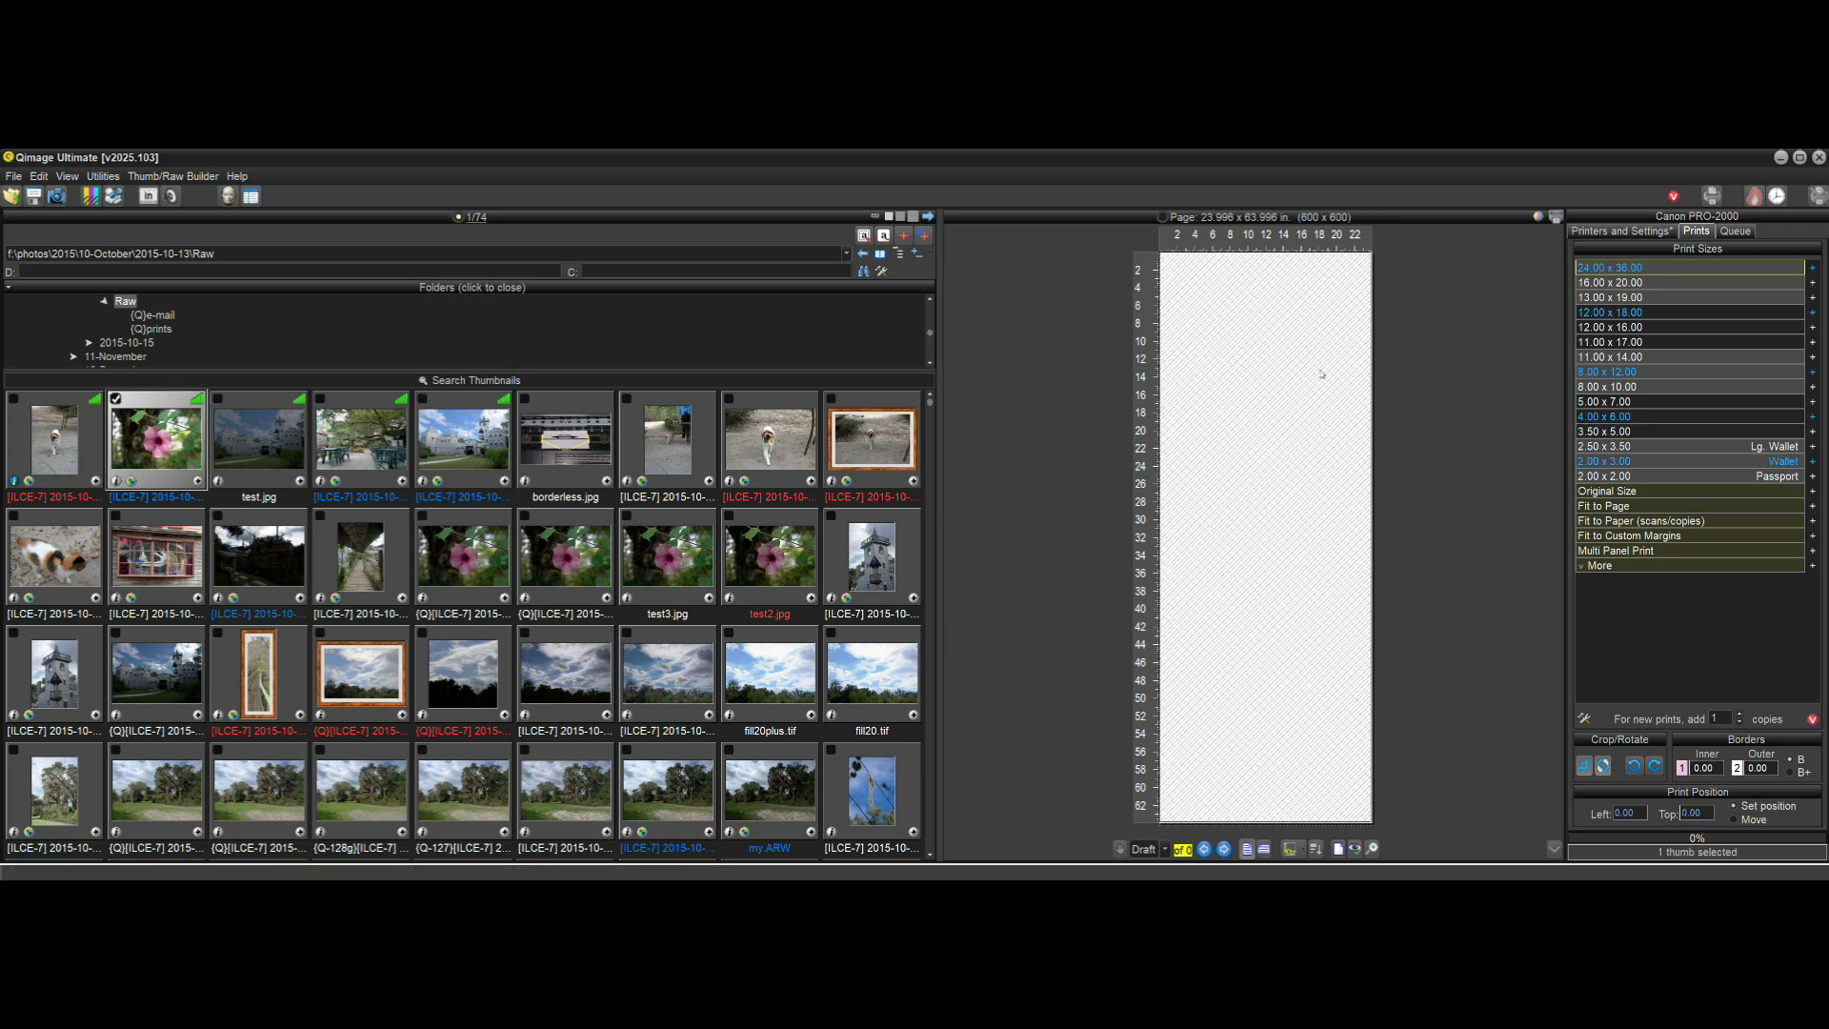
pyautogui.click(1638, 389)
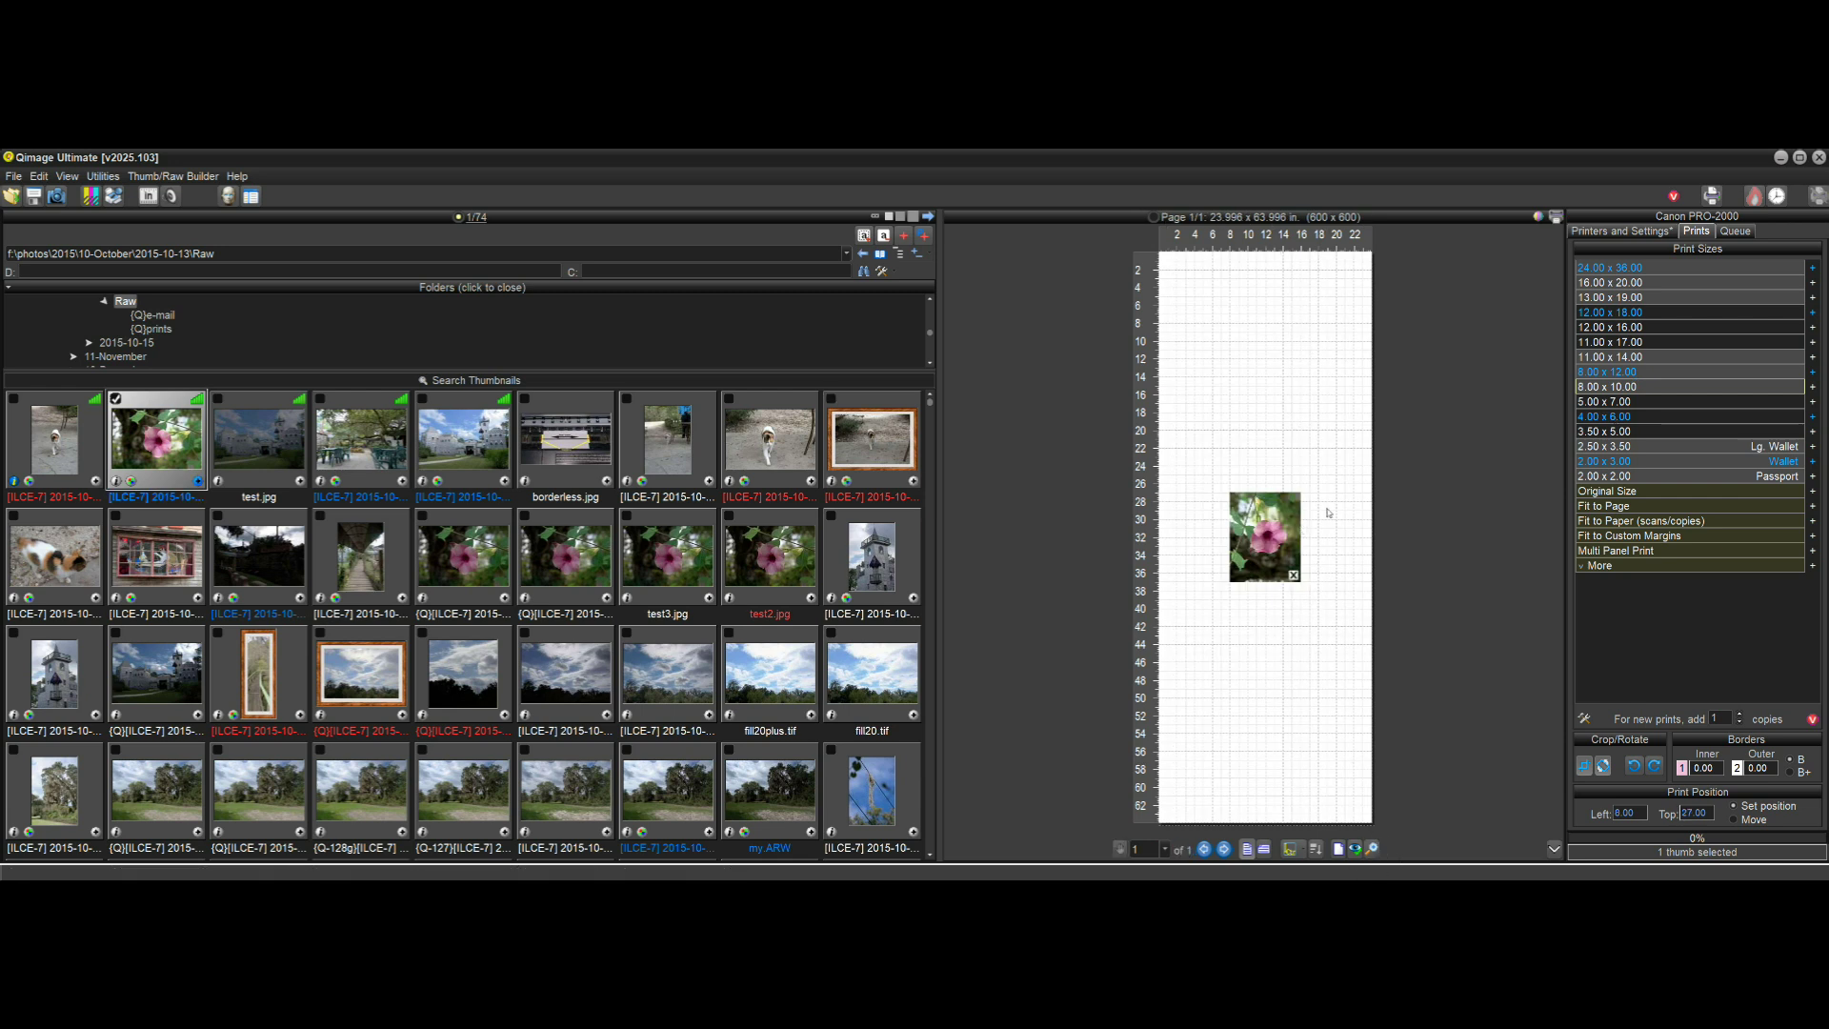
pyautogui.click(1372, 848)
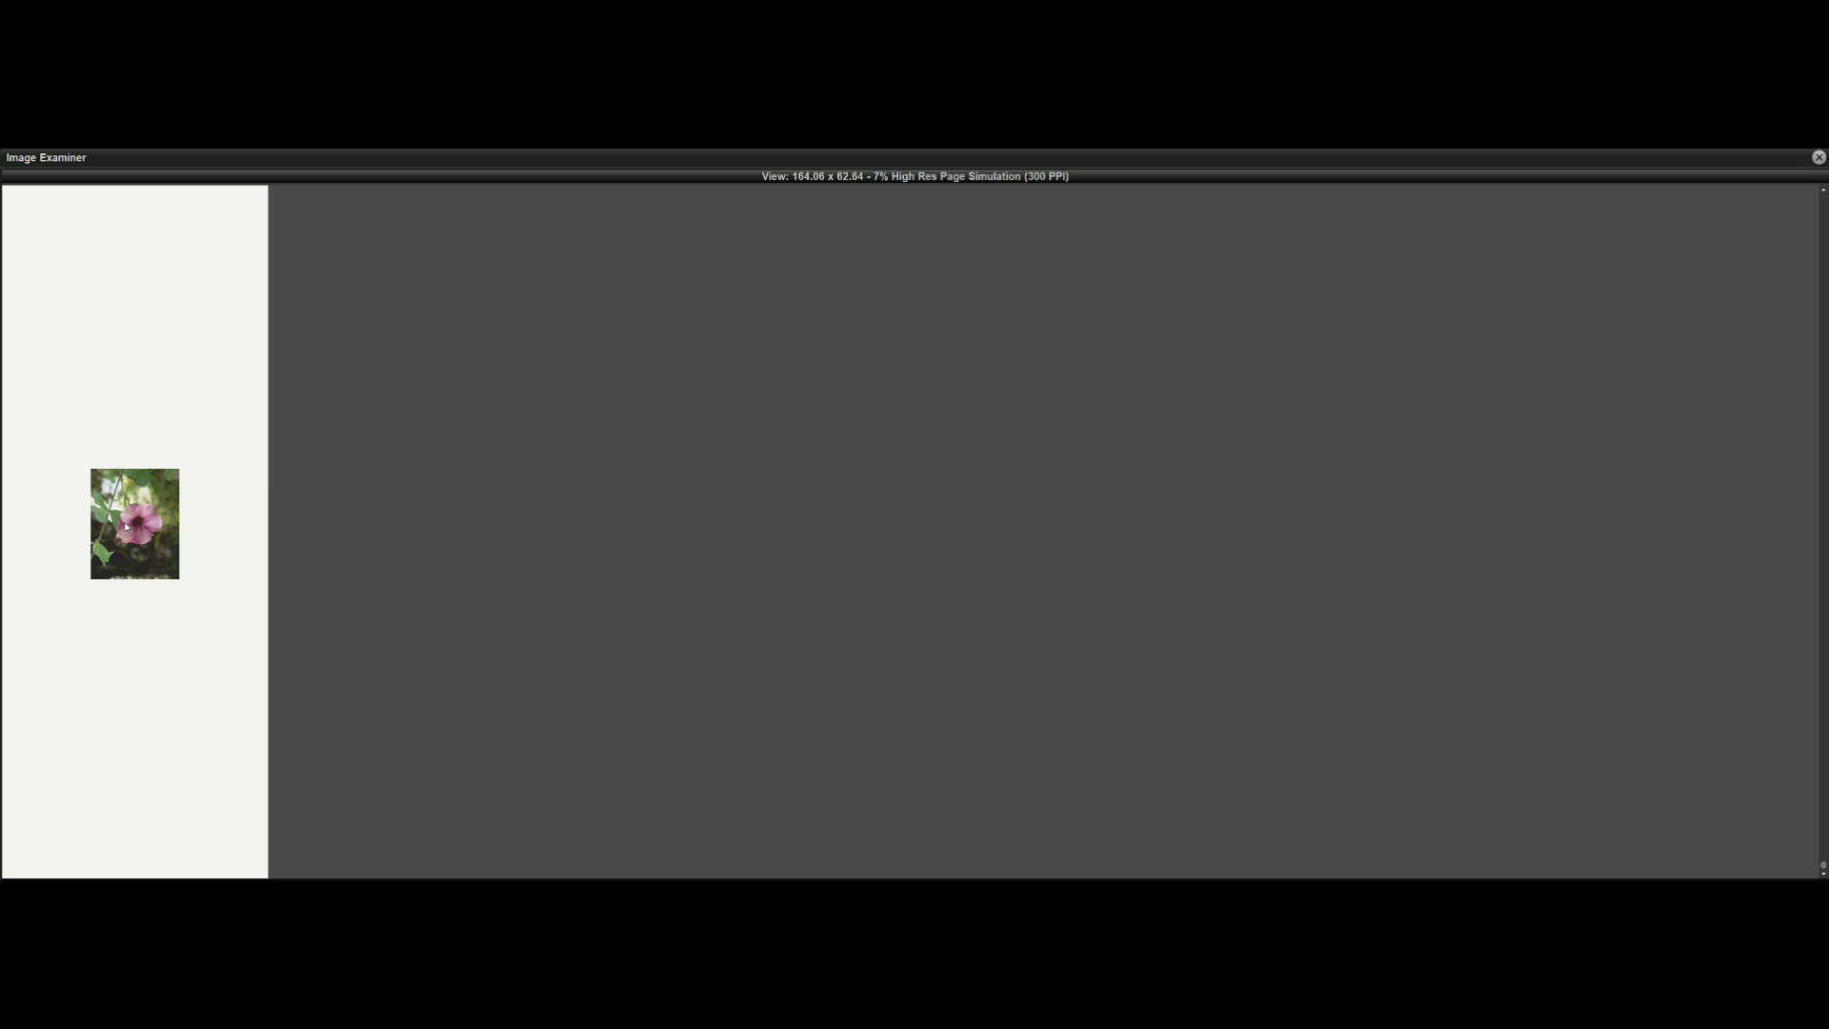
# - Zoom out over the 8 x 10 flower simulation, then close the Image Examiner
pyautogui.scroll(-5, 277, 531)
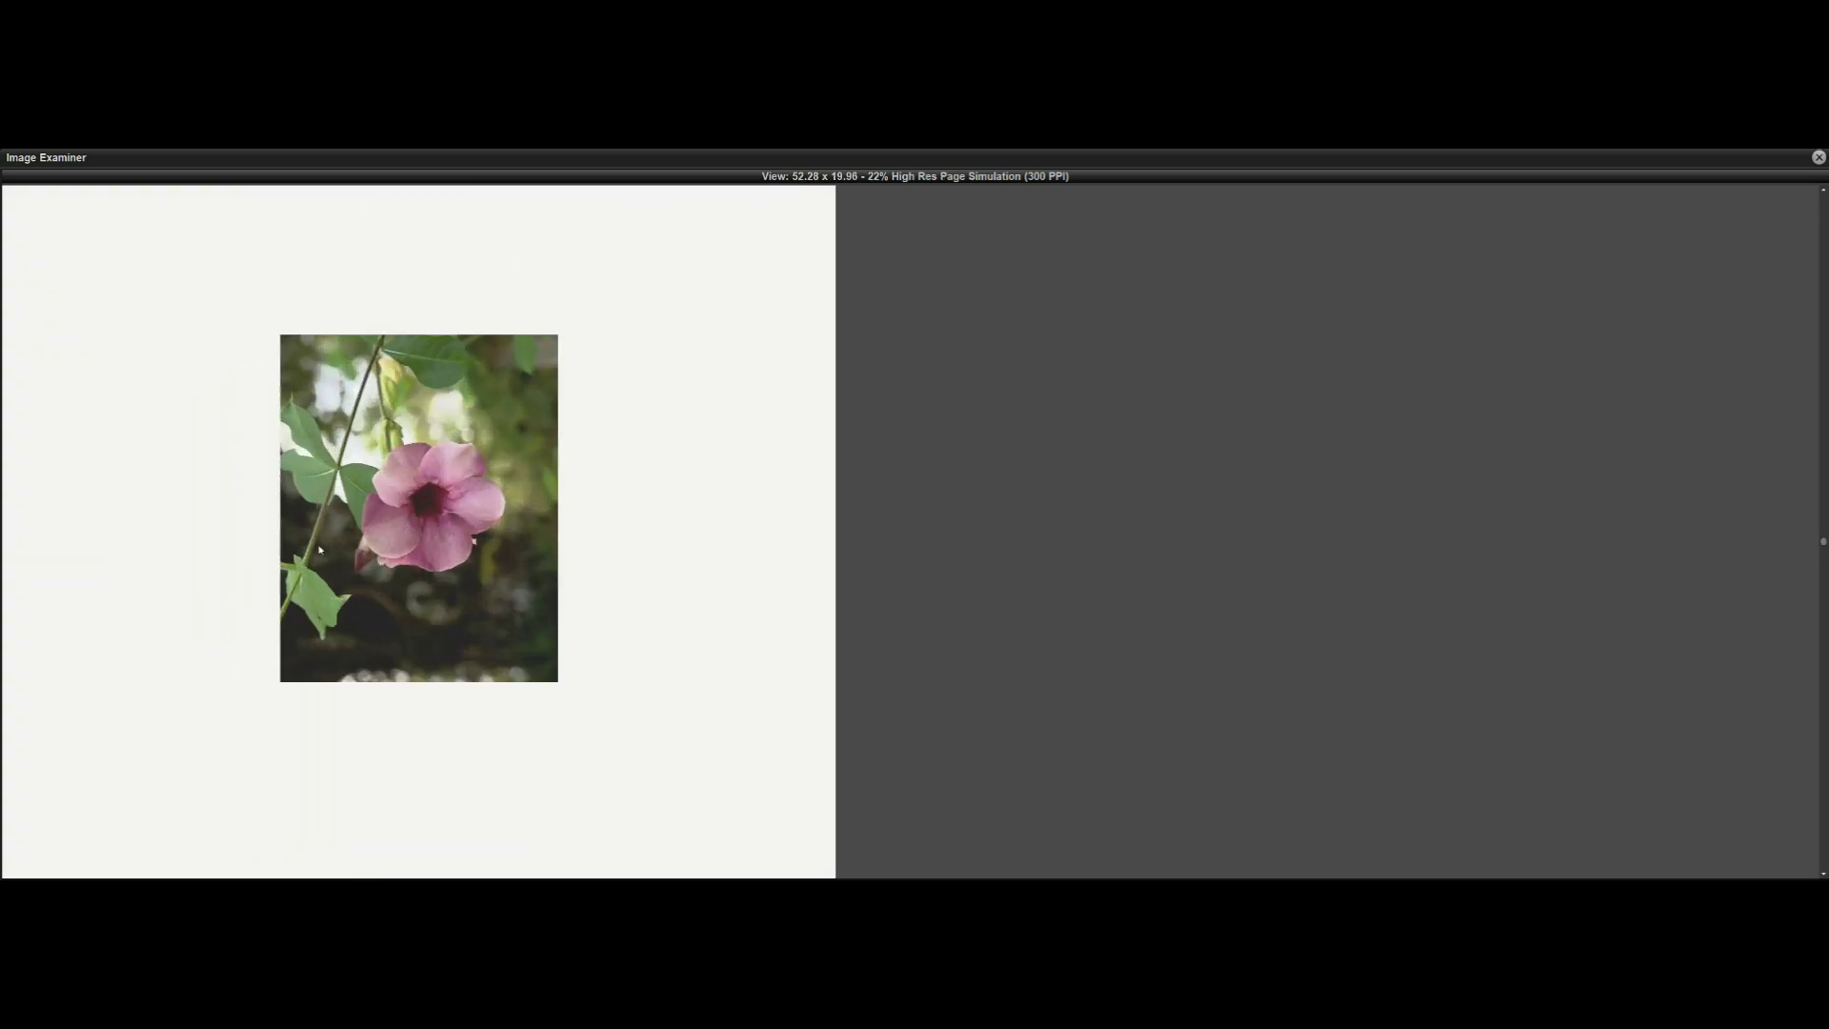
pyautogui.scroll(-2, 176, 552)
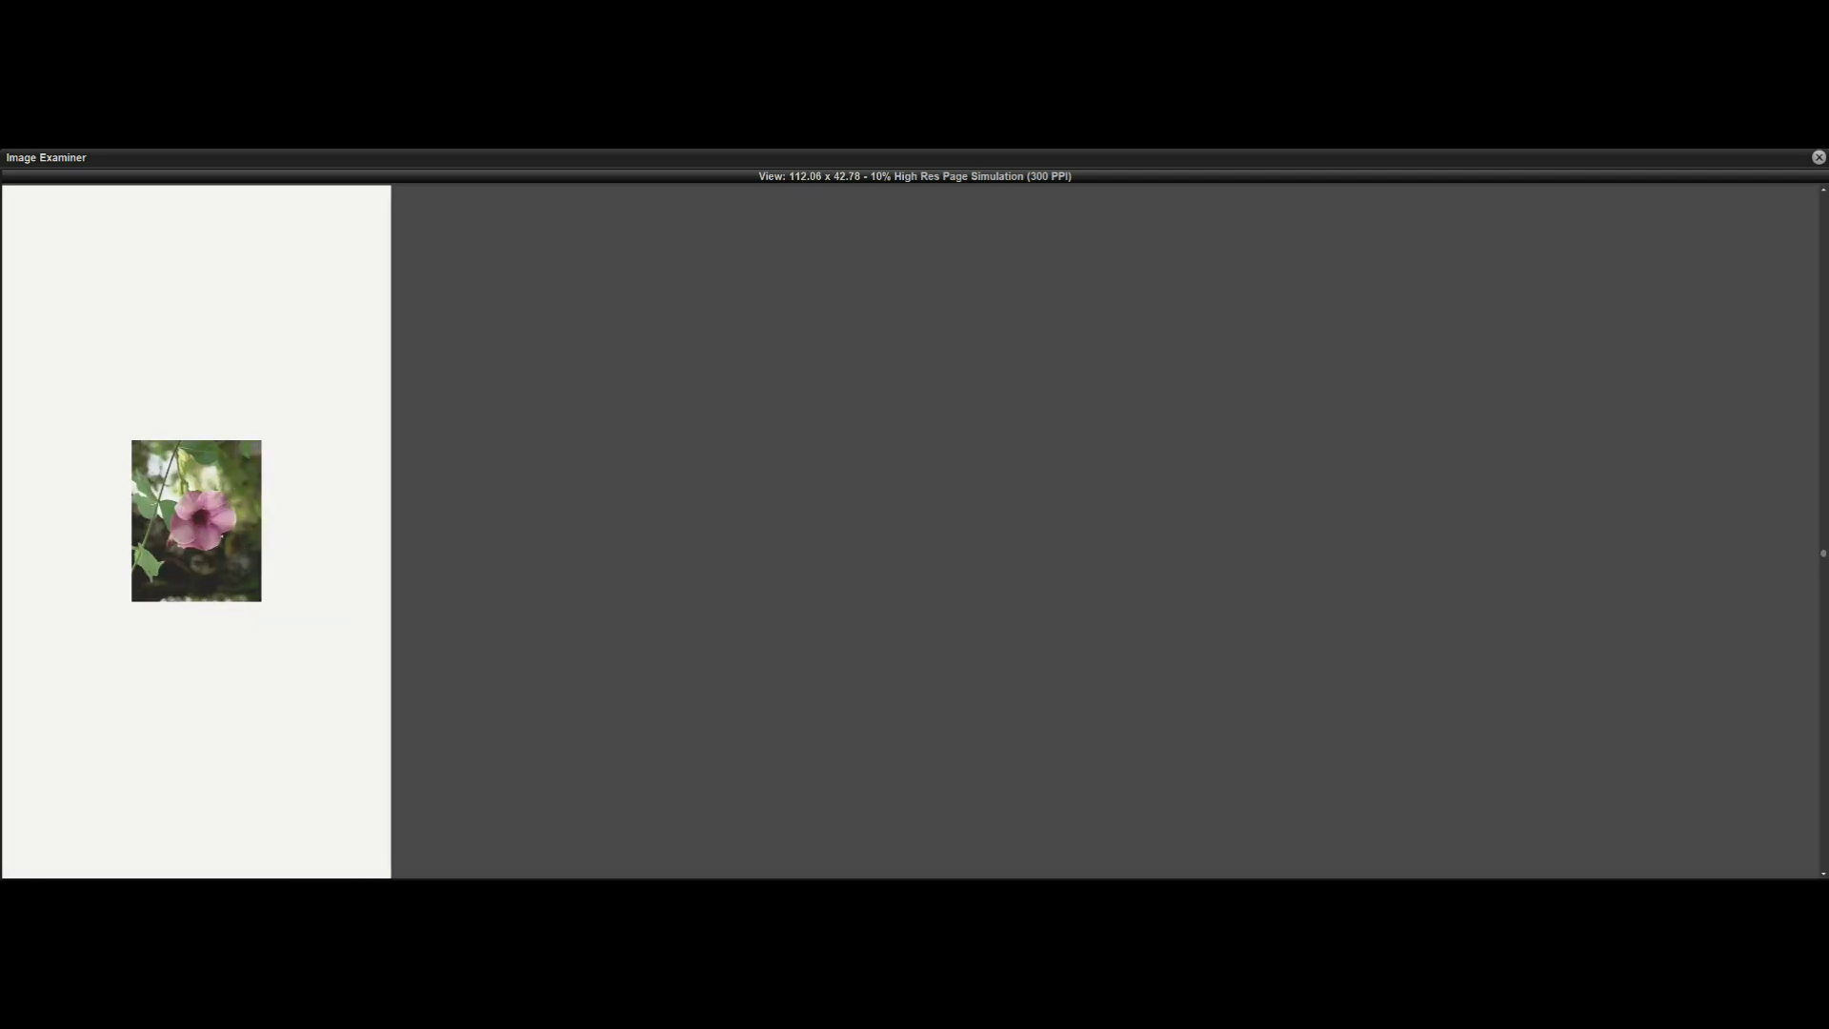
pyautogui.click(1817, 158)
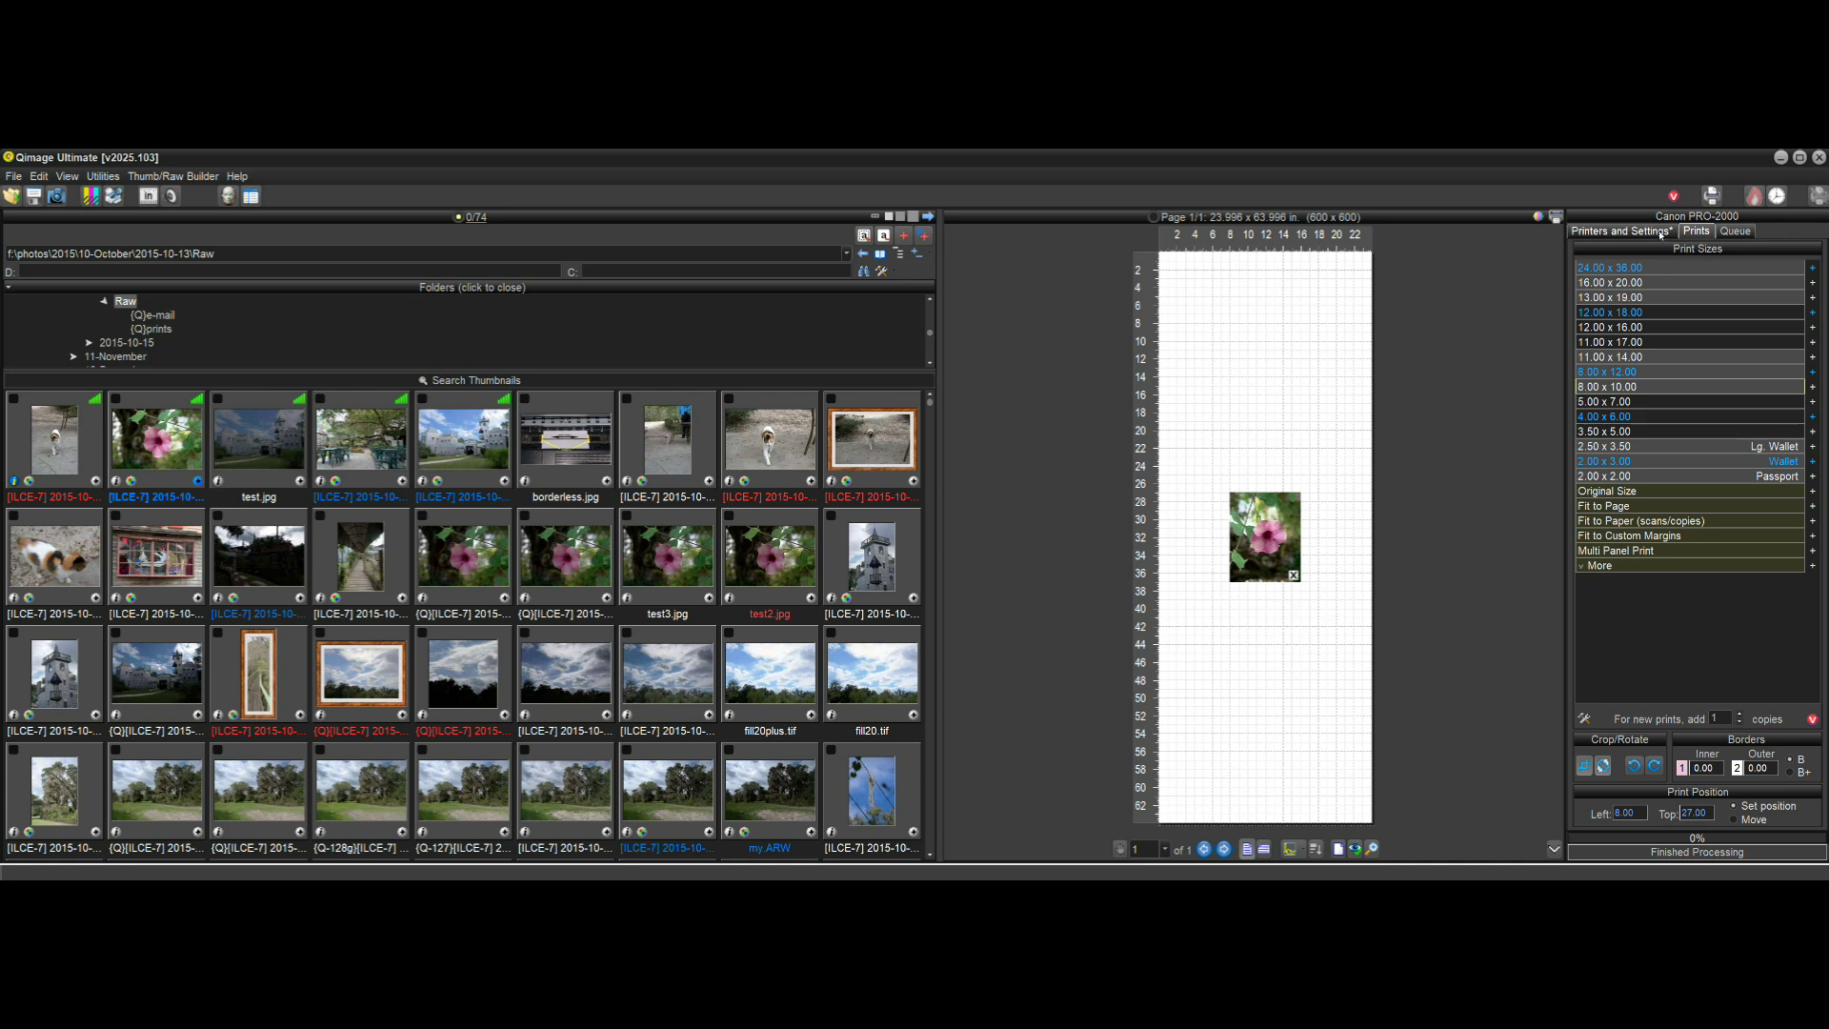
# - Change the Printer Profile from Canon G620 to 'Let printer/driver manage color'
pyautogui.click(1620, 231)
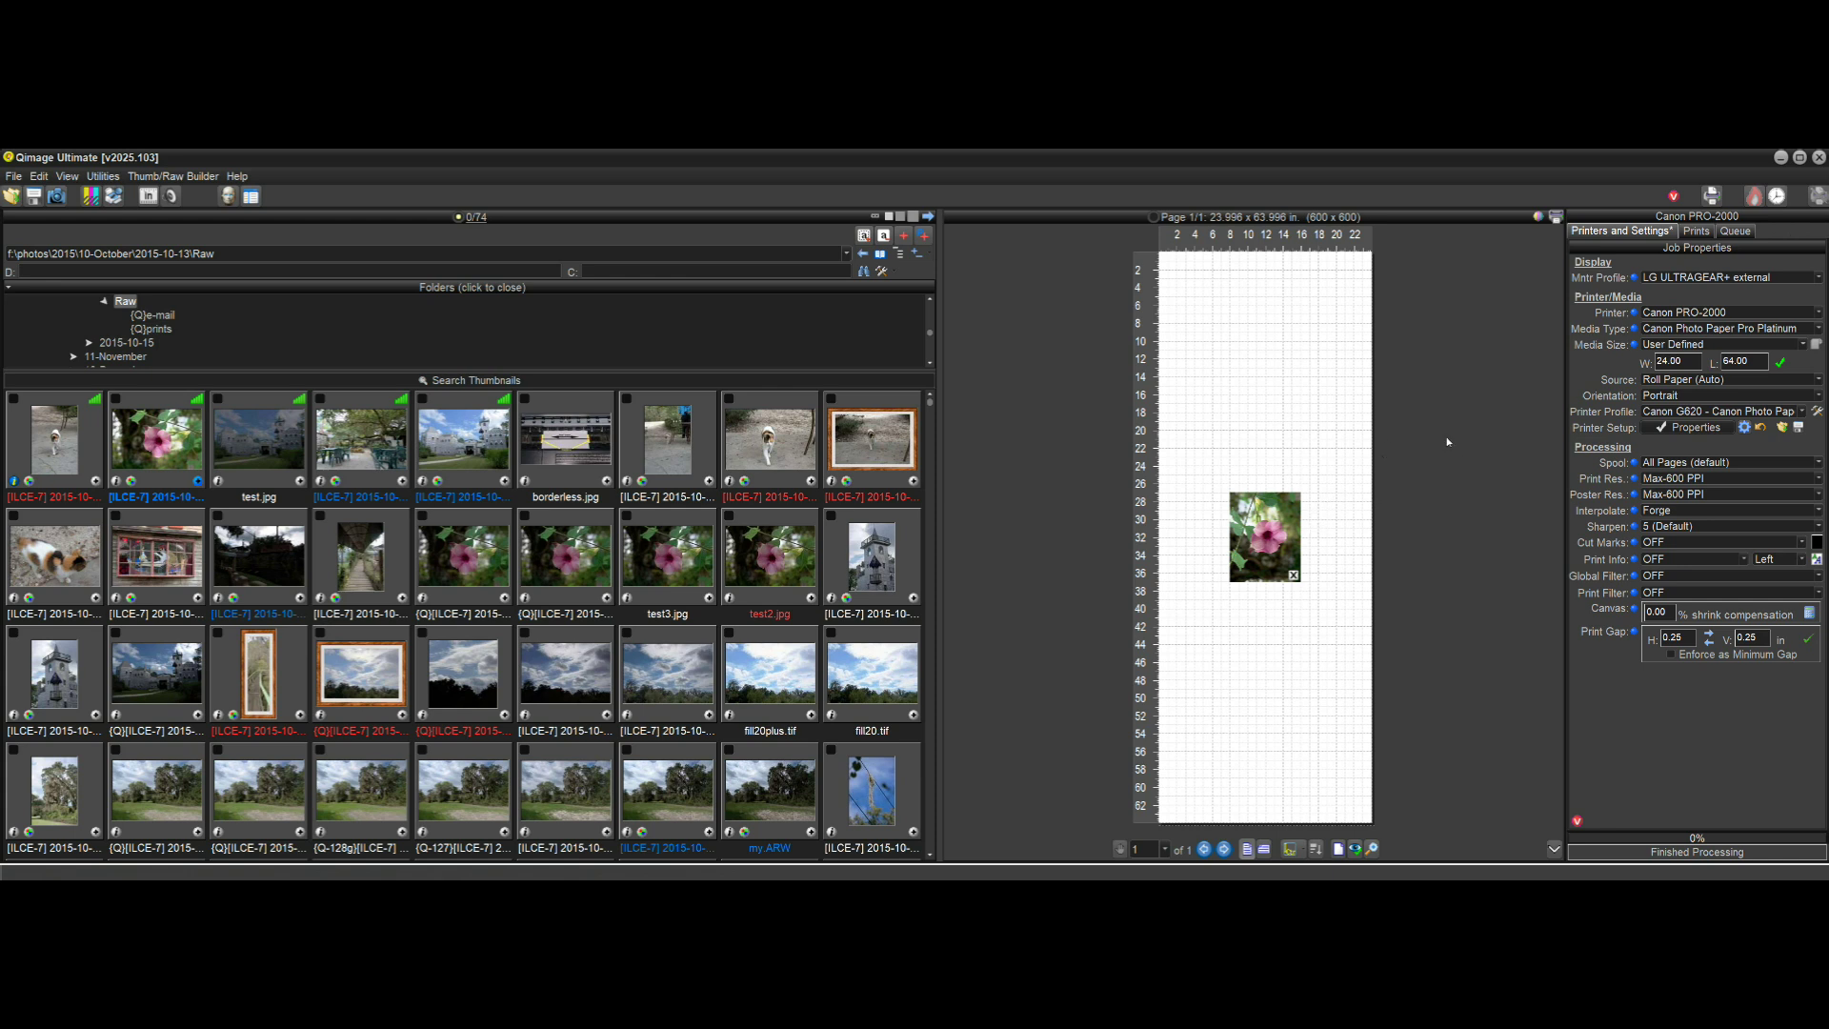
pyautogui.click(1720, 411)
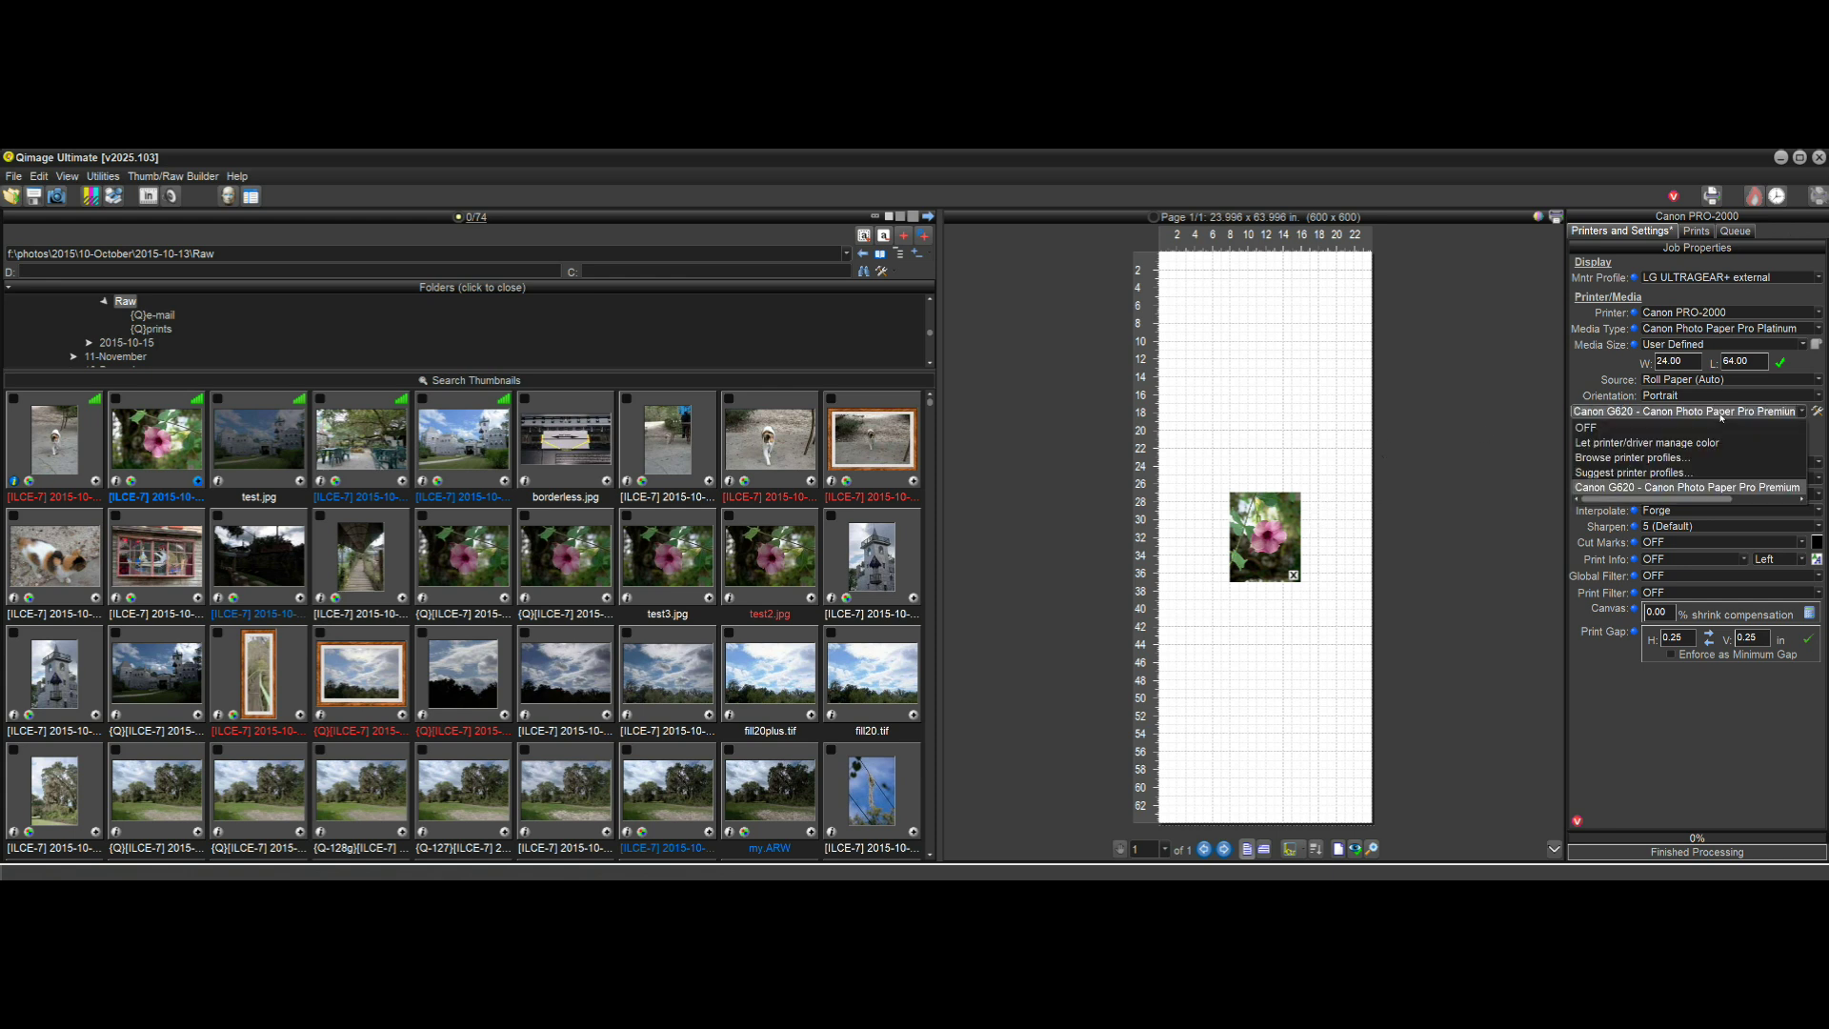
pyautogui.click(1682, 445)
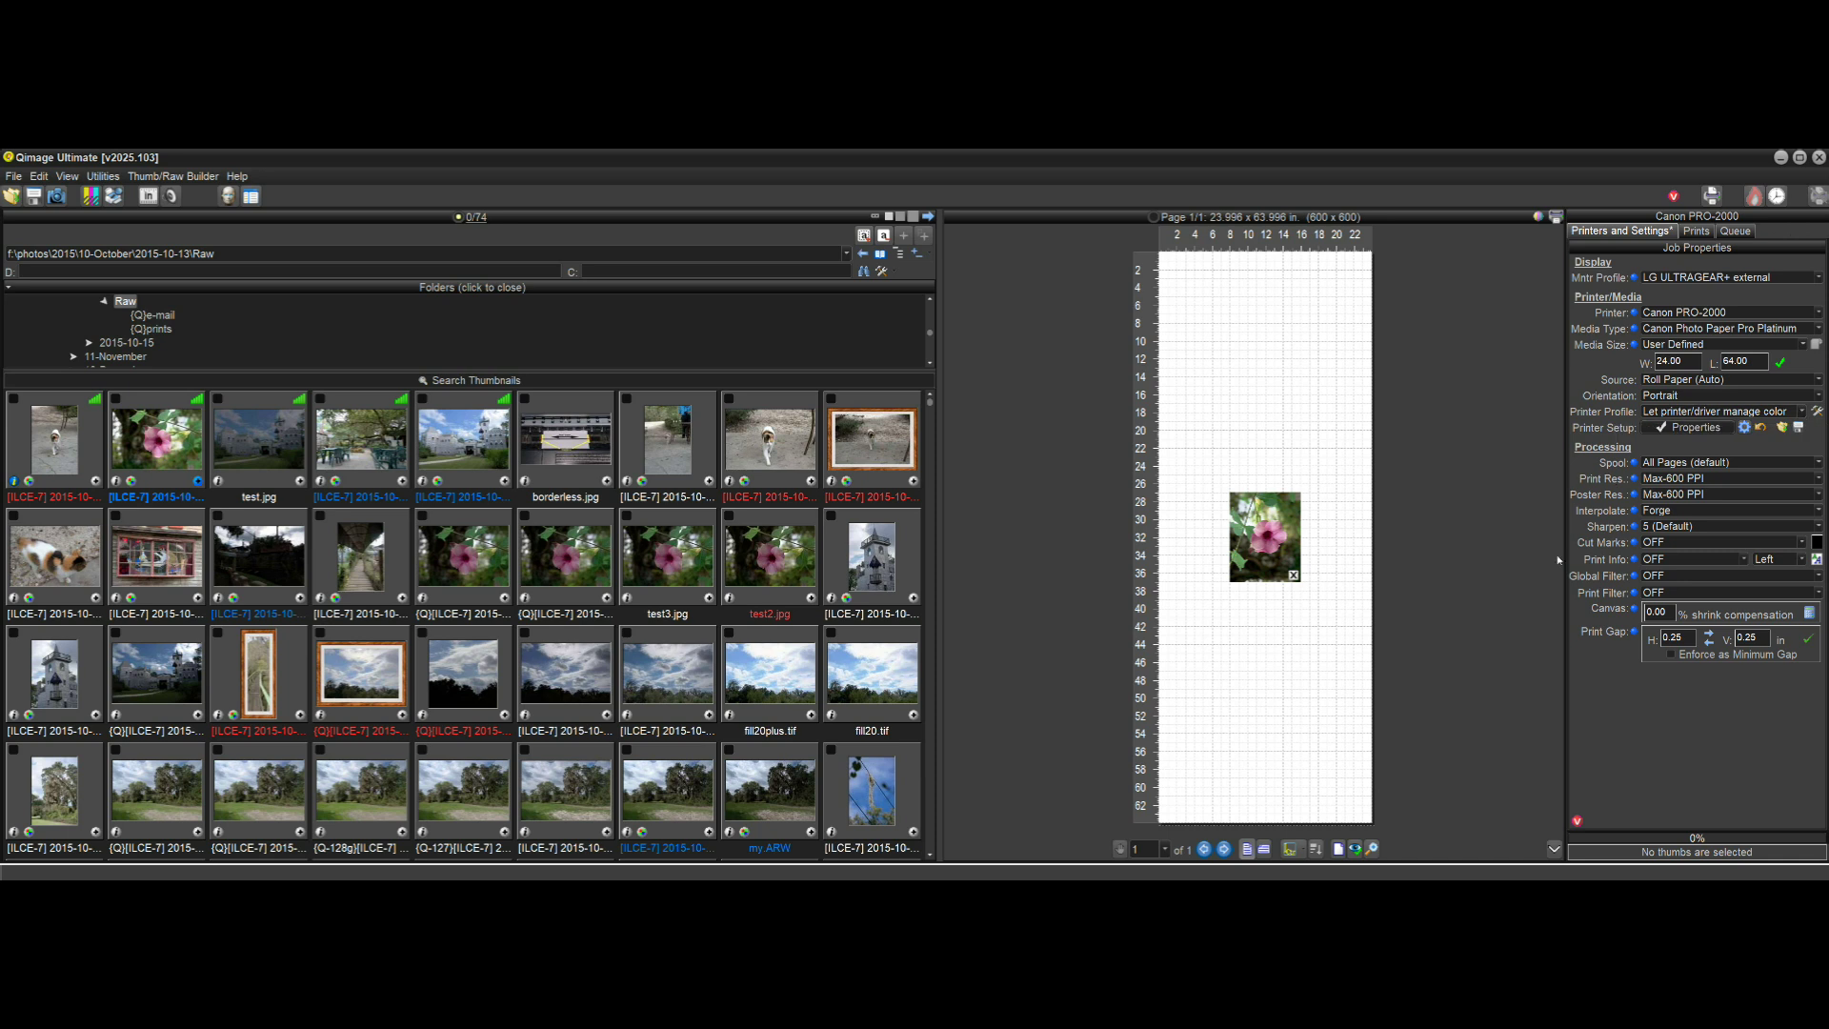
pyautogui.click(1374, 849)
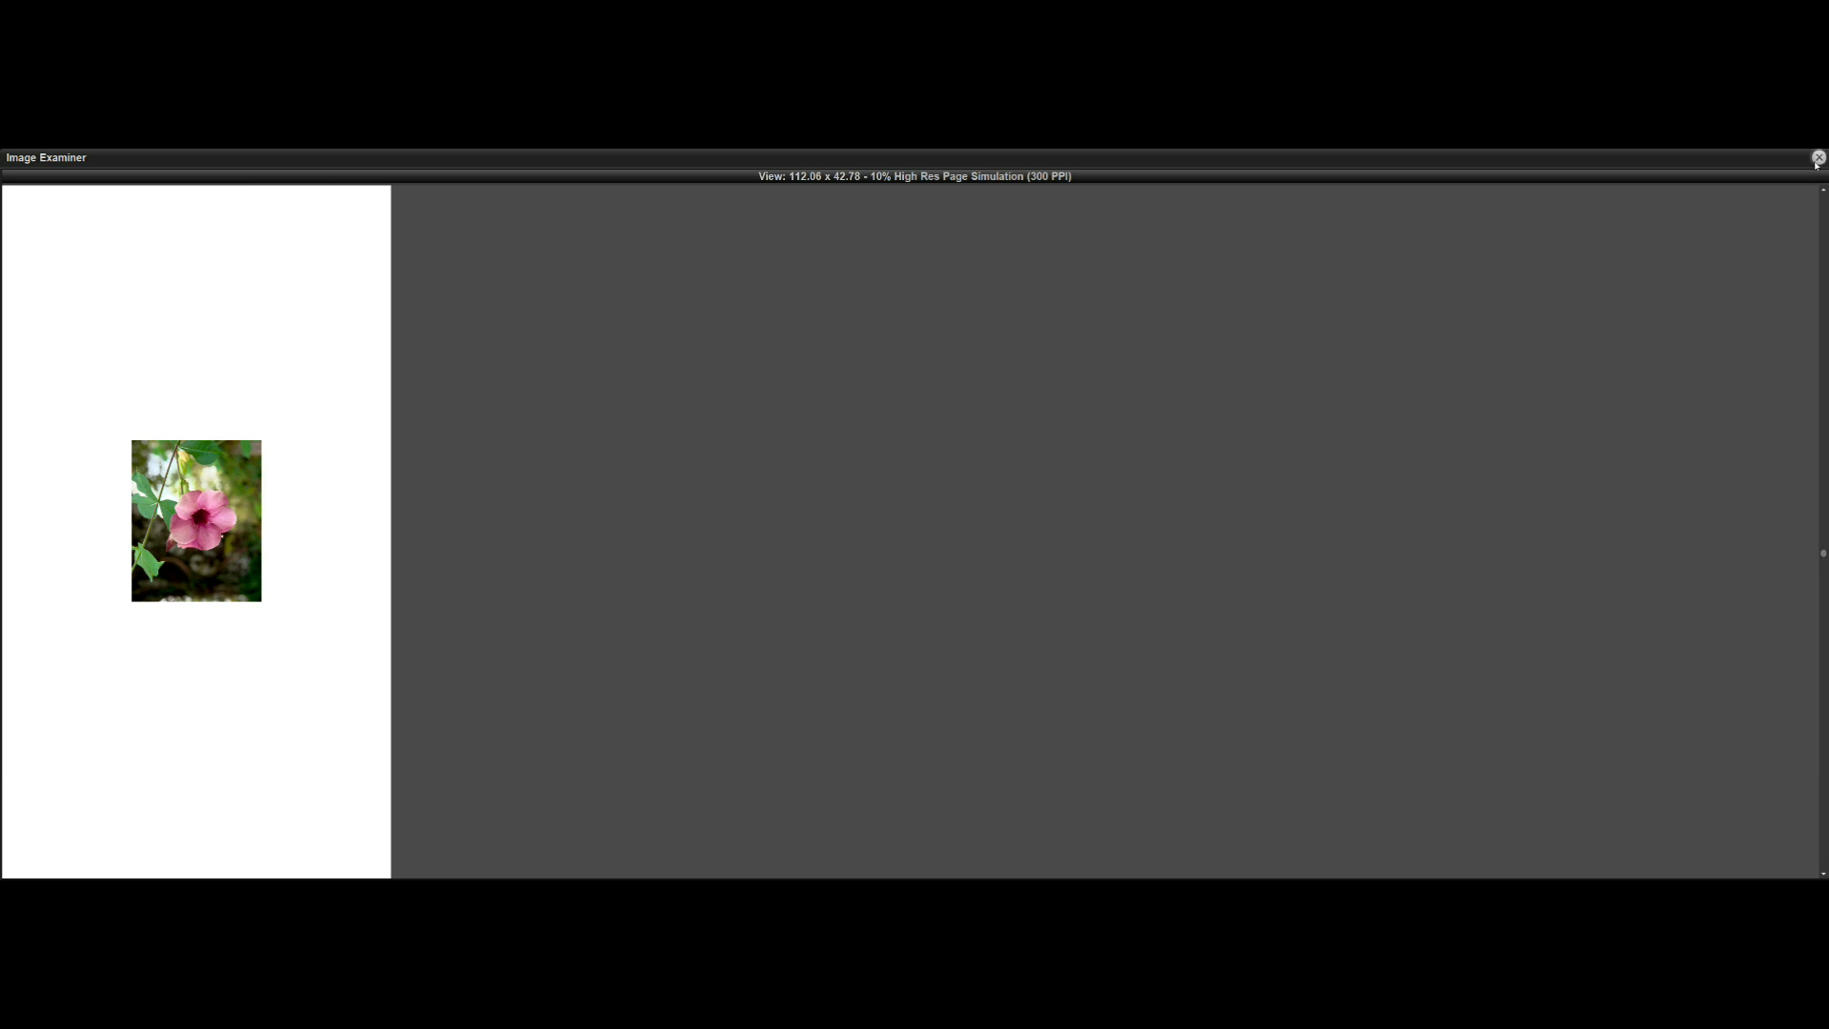
pyautogui.click(1819, 157)
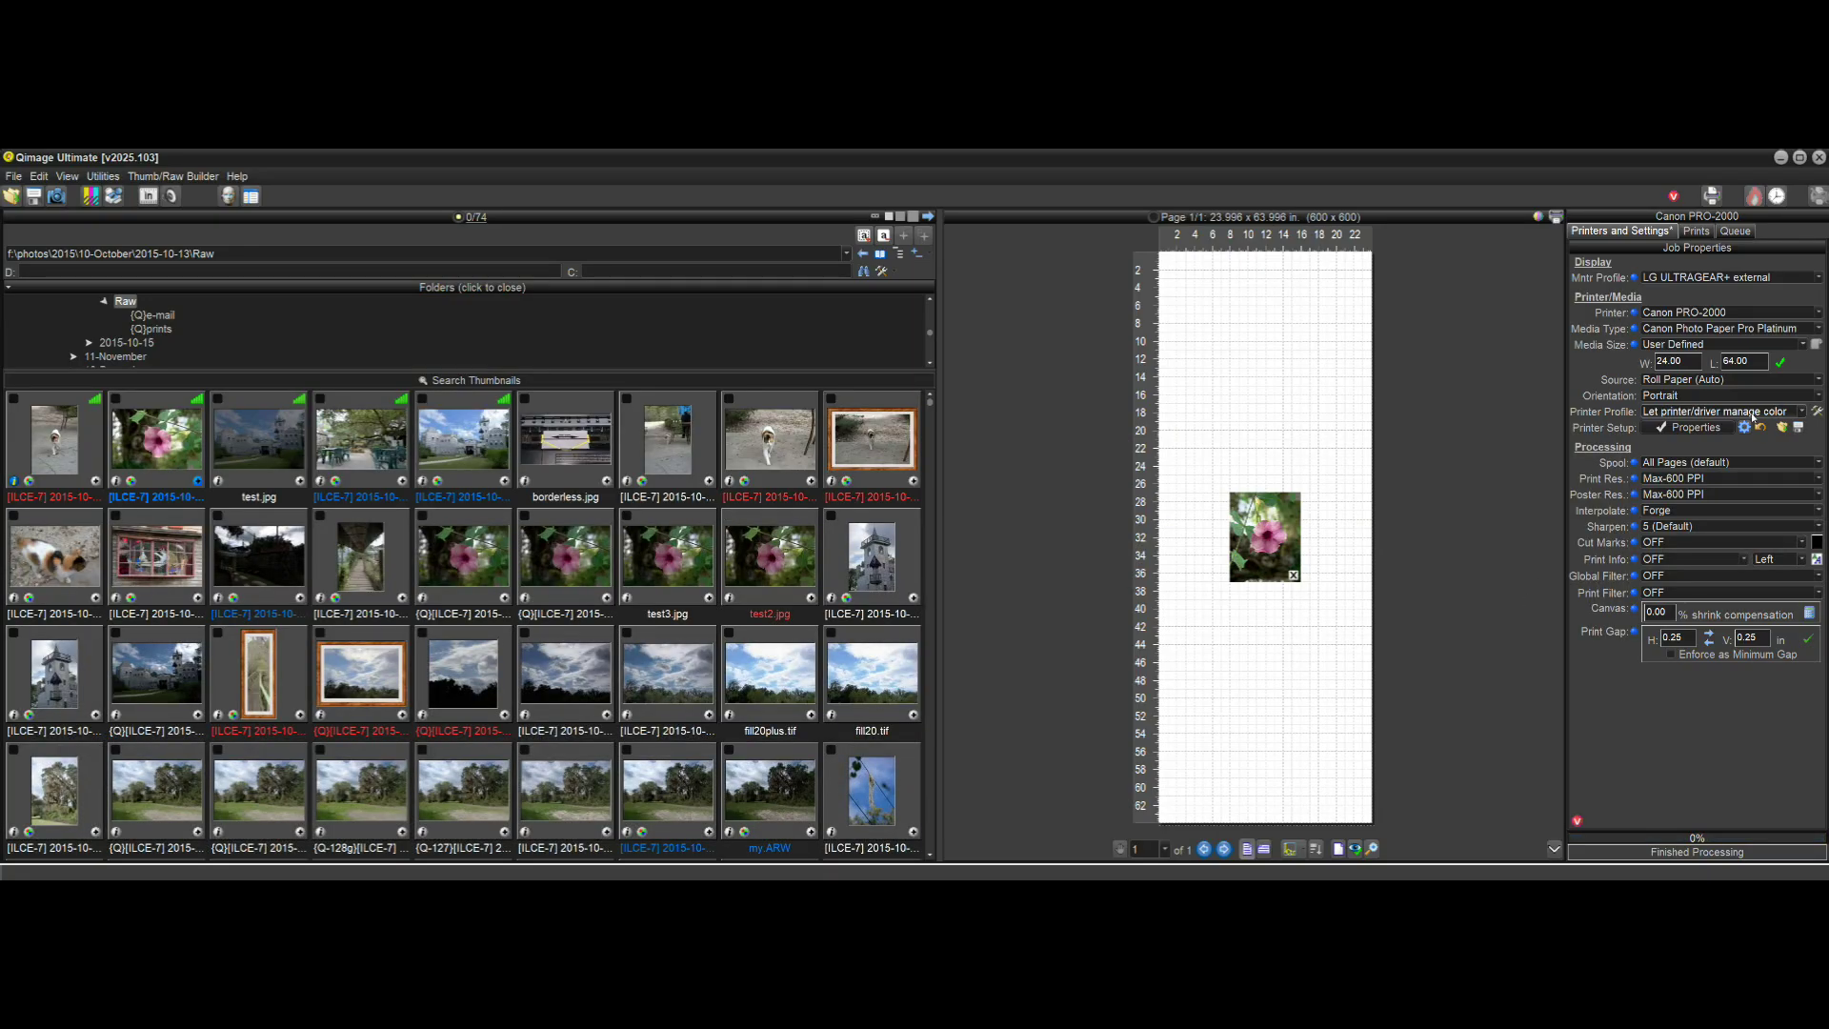